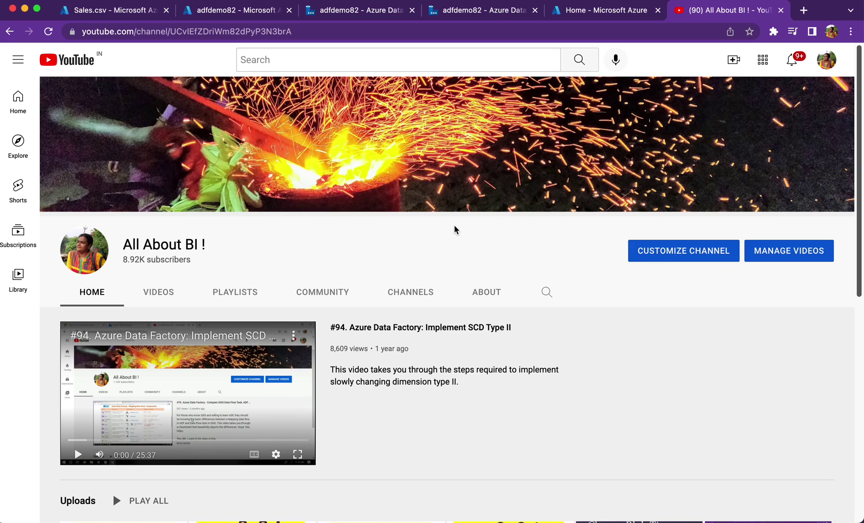
- Switch to the Azure Data Factory page and add a new variable to pipeline1
{"action": "left_click", "coordinate": [364, 14]}
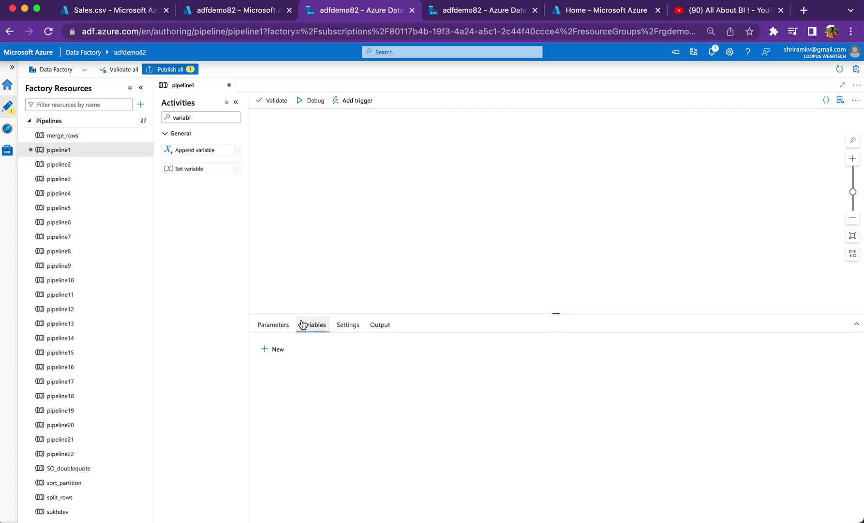
{"action": "left_click", "coordinate": [273, 325]}
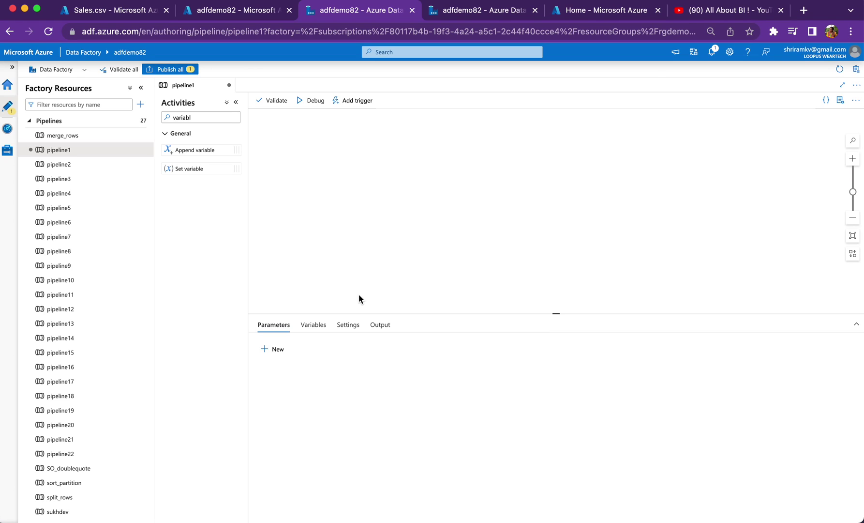
{"action": "left_click", "coordinate": [320, 324]}
{"action": "left_click_drag", "start_coordinate": [558, 312], "coordinate": [240, 226]}
{"action": "left_click", "coordinate": [276, 260]}
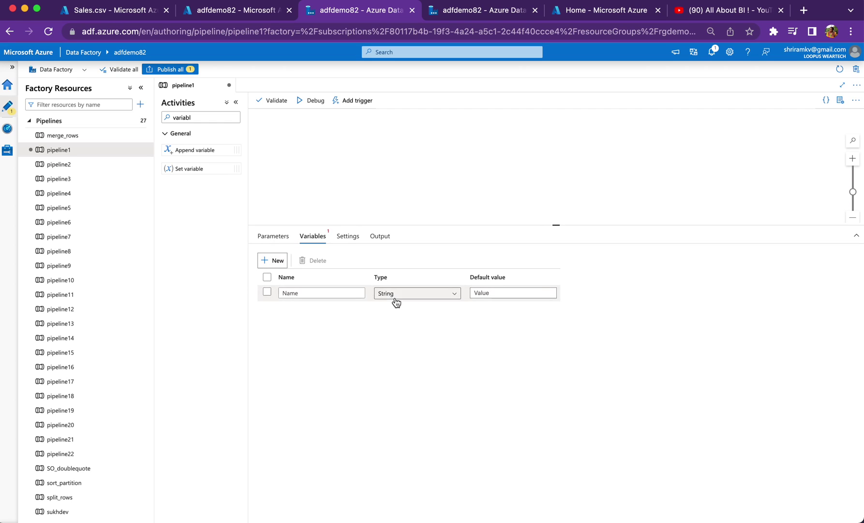
- Define the new variable as strvar, of type String, with the default value testvariable
{"action": "left_click", "coordinate": [410, 293]}
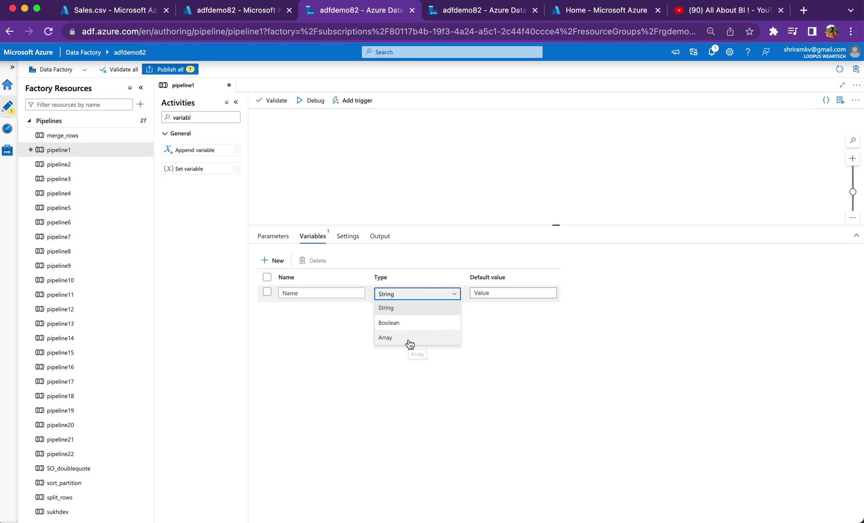
{"action": "left_click", "coordinate": [407, 298]}
{"action": "left_click", "coordinate": [317, 292]}
{"action": "type", "text": "strvaf"}
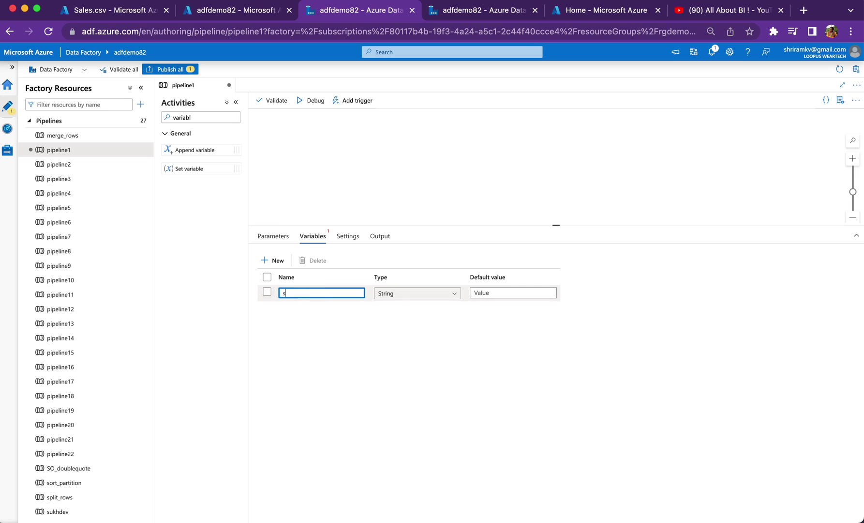
{"action": "key", "text": "Tab"}
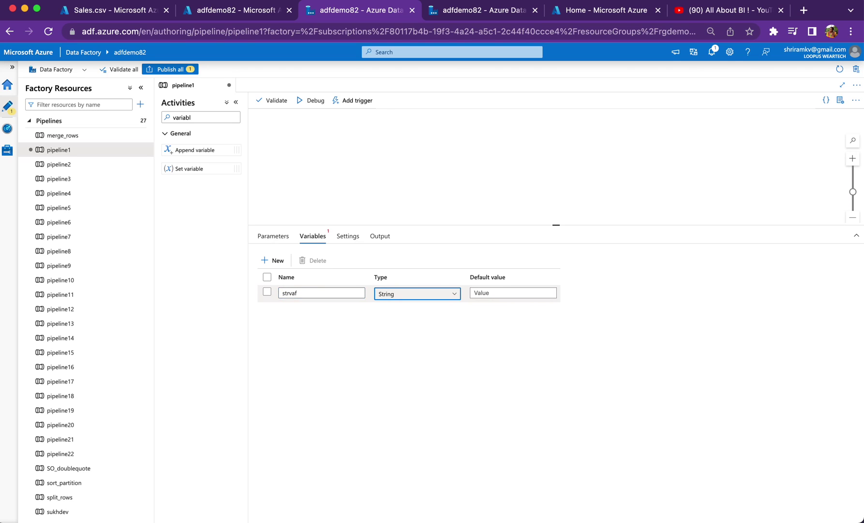
{"action": "left_click", "coordinate": [291, 295]}
{"action": "key", "text": "BackSpace"}
{"action": "type", "text": "e"}
{"action": "key", "text": "BackSpace"}
{"action": "type", "text": "r"}
{"action": "key", "text": "Tab"}
{"action": "key", "text": "Tab"}
{"action": "type", "text": "testvaria"}
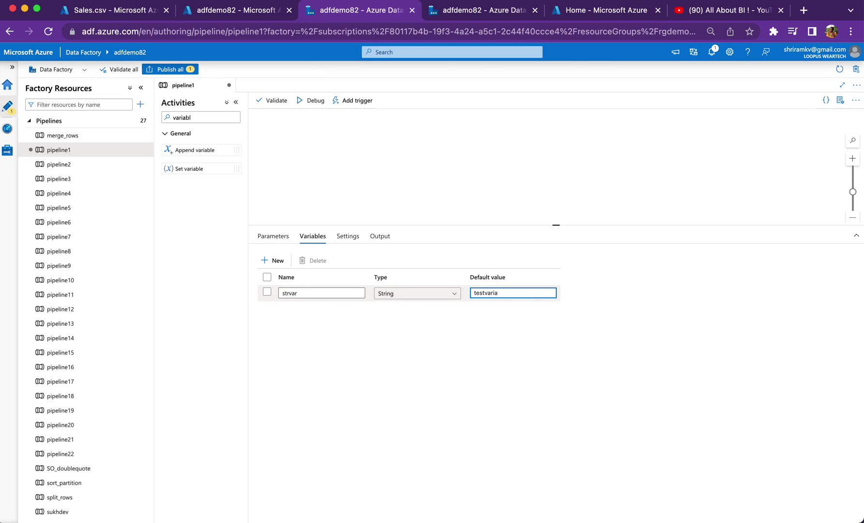
{"action": "type", "text": "ble"}
- Add a second pipeline variable named strarray with the type Array
{"action": "left_click", "coordinate": [273, 260]}
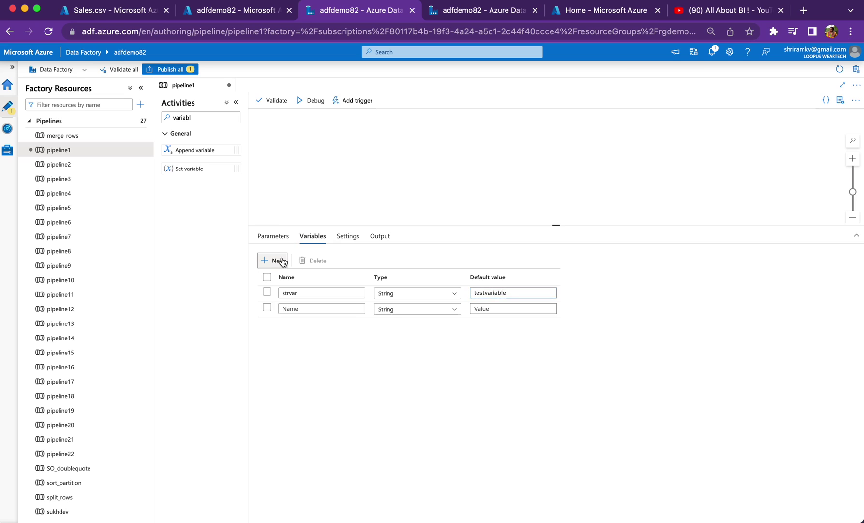
{"action": "left_click", "coordinate": [300, 308]}
{"action": "type", "text": "stra"}
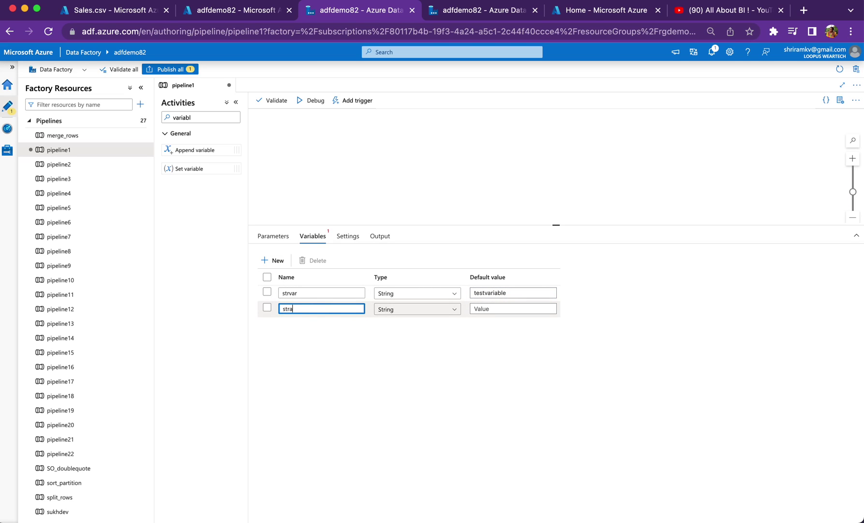
{"action": "type", "text": "rray"}
{"action": "key", "text": "Tab"}
{"action": "left_click", "coordinate": [416, 309]}
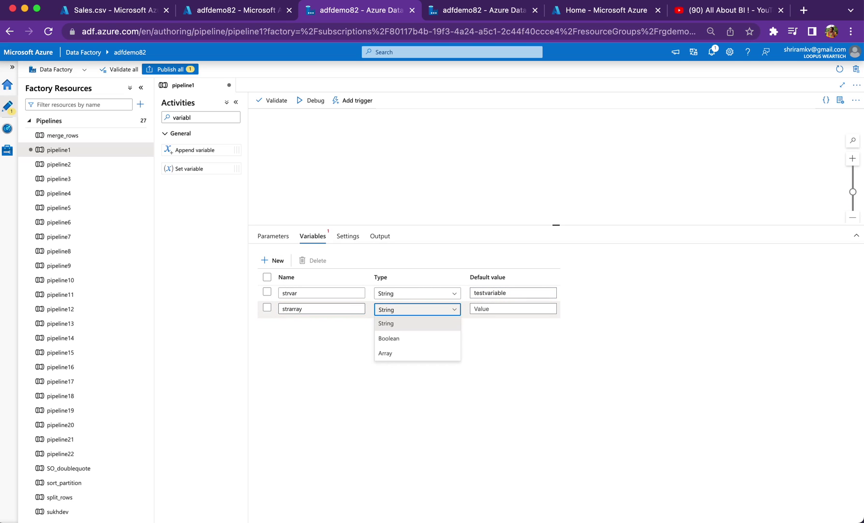
{"action": "left_click", "coordinate": [408, 354]}
- Set the default value of strarray to ["one","two"]
{"action": "key", "text": "Tab"}
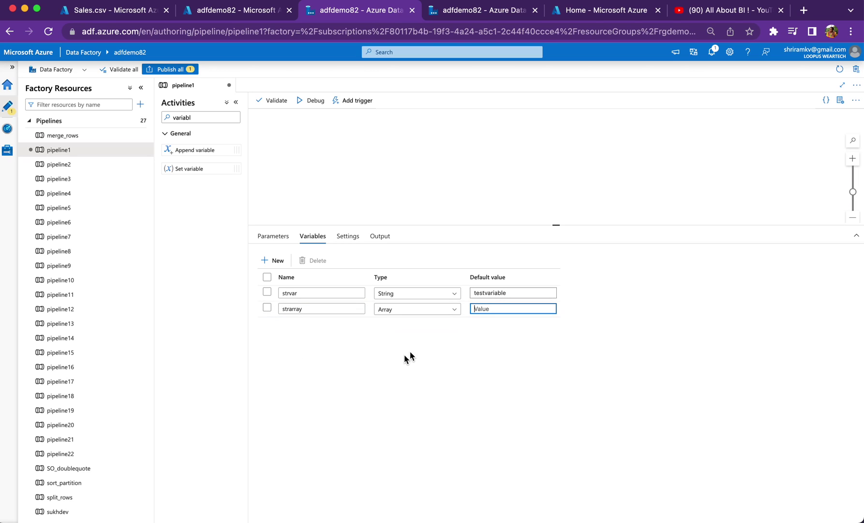
{"action": "type", "text": "[]"}
{"action": "type", "text": "\""}
{"action": "type", "text": "one\""}
{"action": "type", "text": ",\"\""}
{"action": "key", "text": "Left"}
{"action": "type", "text": "two"}
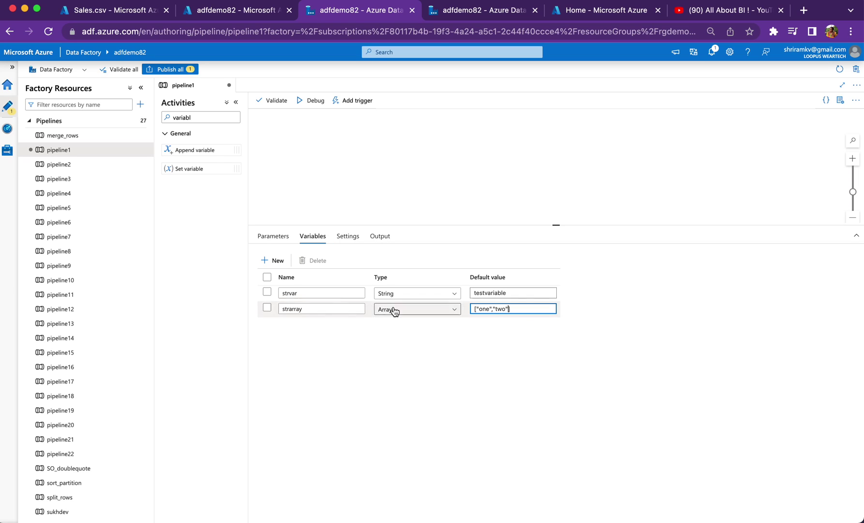
- Add a pipeline variable named intarray of type Array with the default value [1,2]
{"action": "left_click", "coordinate": [273, 261]}
{"action": "left_click", "coordinate": [285, 324]}
{"action": "type", "text": "intarray"}
{"action": "key", "text": "Tab"}
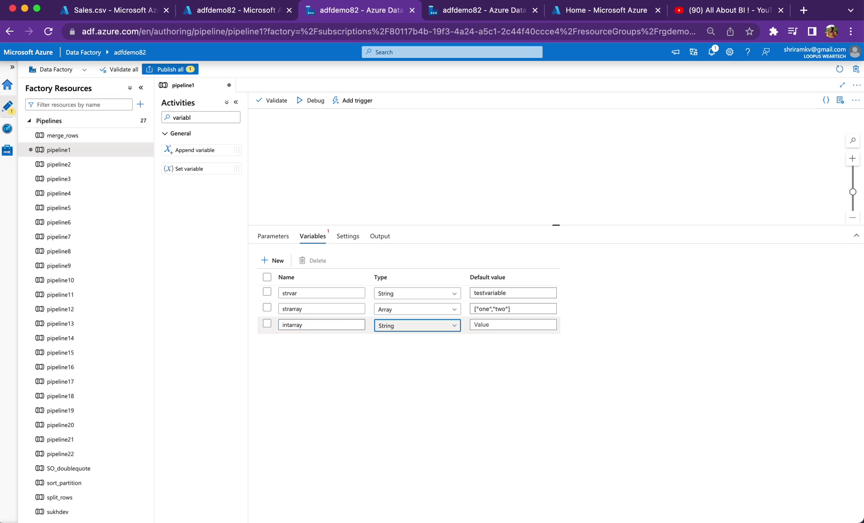
{"action": "left_click", "coordinate": [390, 327]}
{"action": "left_click", "coordinate": [387, 370]}
{"action": "left_click", "coordinate": [499, 325]}
{"action": "type", "text": "[]"}
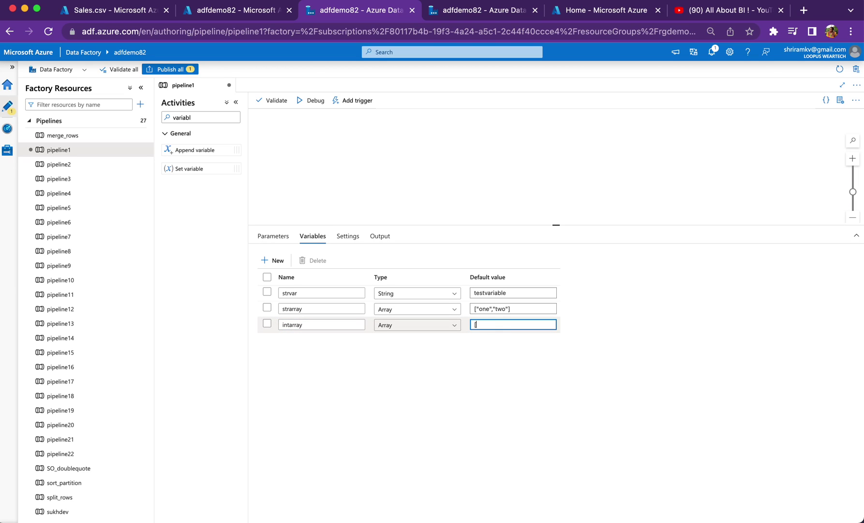
{"action": "type", "text": "1,2"}
{"action": "left_click", "coordinate": [452, 402]}
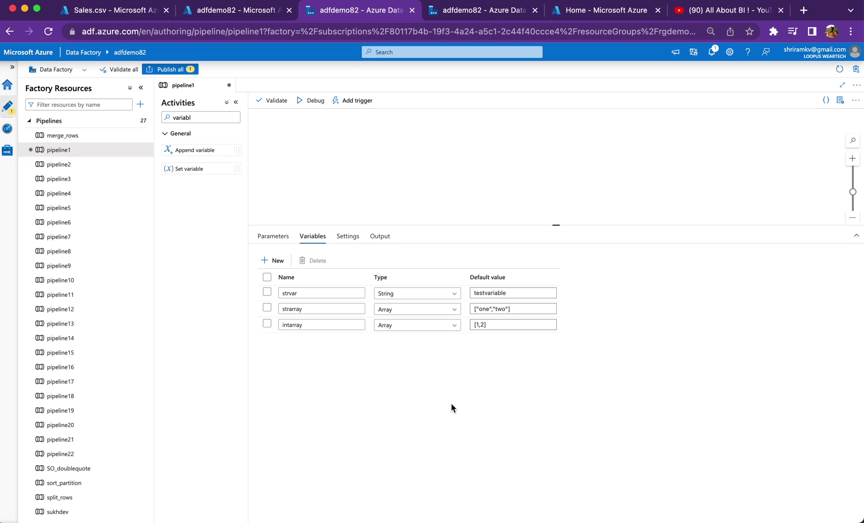
- Add a pipeline variable named boolvar of type Boolean with the default value true
{"action": "left_click", "coordinate": [273, 260]}
{"action": "left_click", "coordinate": [284, 340]}
{"action": "type", "text": "boolvar"}
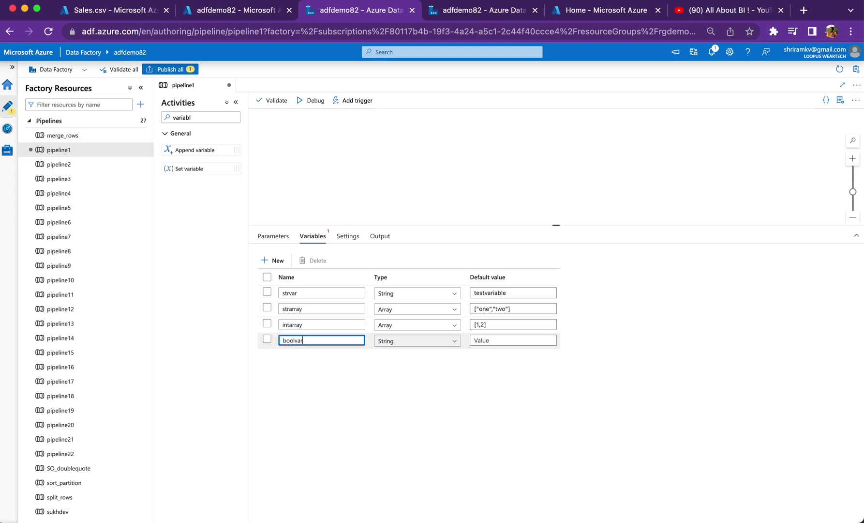
{"action": "left_click", "coordinate": [388, 341]}
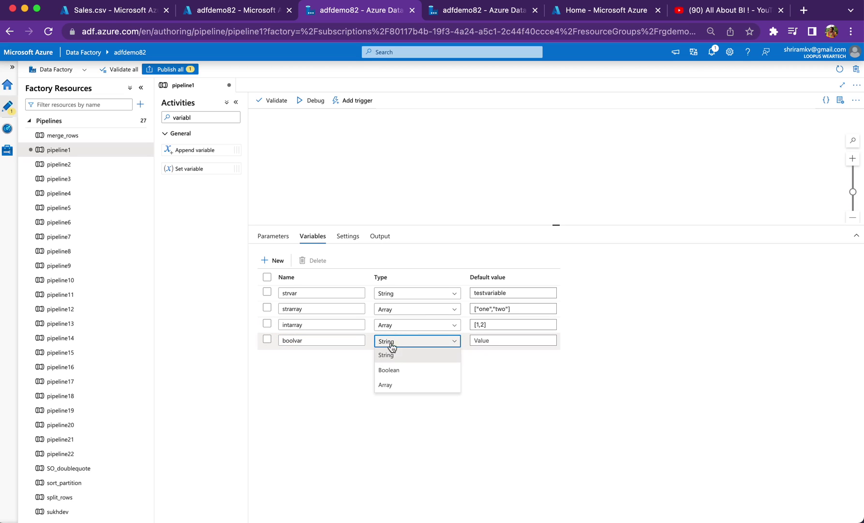
{"action": "left_click", "coordinate": [388, 370]}
{"action": "left_click", "coordinate": [513, 340]}
{"action": "type", "text": "true"}
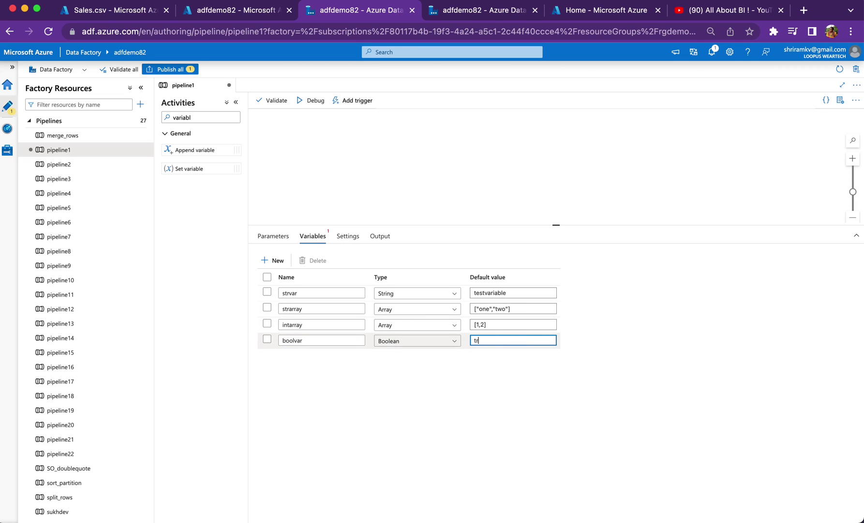
{"action": "left_click", "coordinate": [442, 179]}
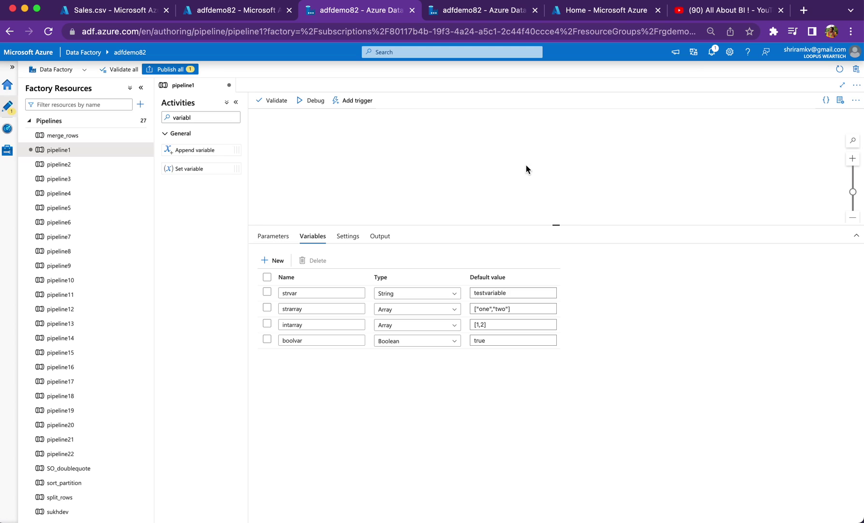
- Place a Set variable activity on the pipeline canvas and view the variables it can assign
{"action": "left_click", "coordinate": [202, 117]}
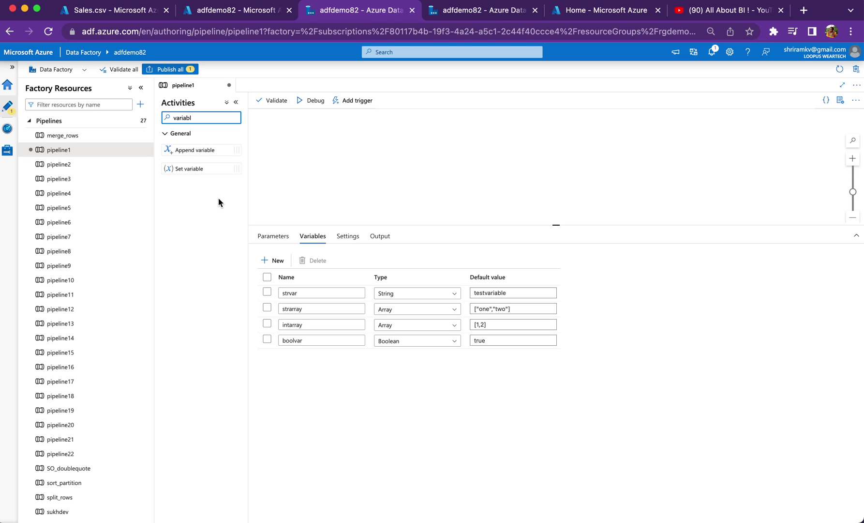
{"action": "left_click_drag", "start_coordinate": [175, 168], "coordinate": [384, 151]}
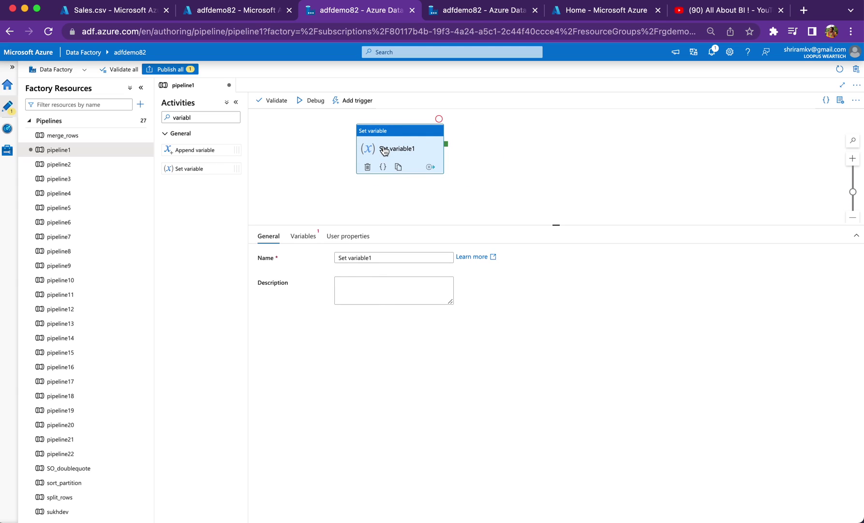
{"action": "left_click", "coordinate": [401, 145]}
{"action": "left_click", "coordinate": [302, 236]}
{"action": "left_click", "coordinate": [371, 259]}
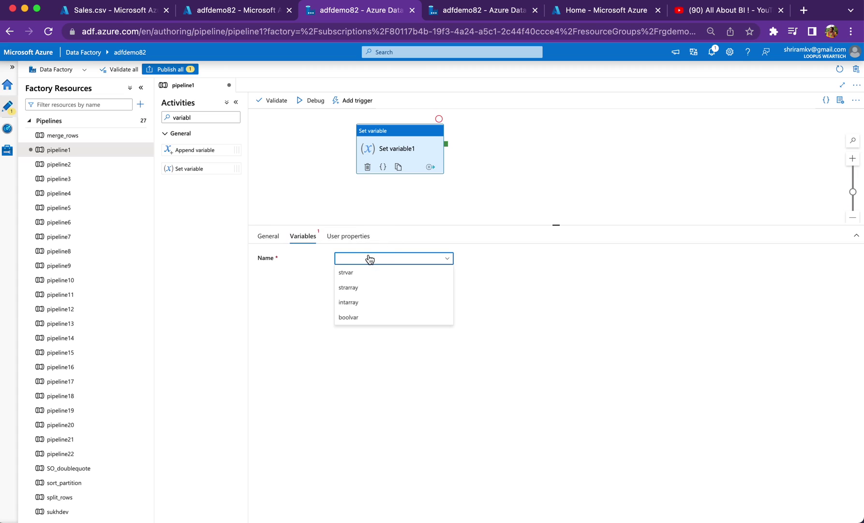
{"action": "left_click", "coordinate": [278, 320]}
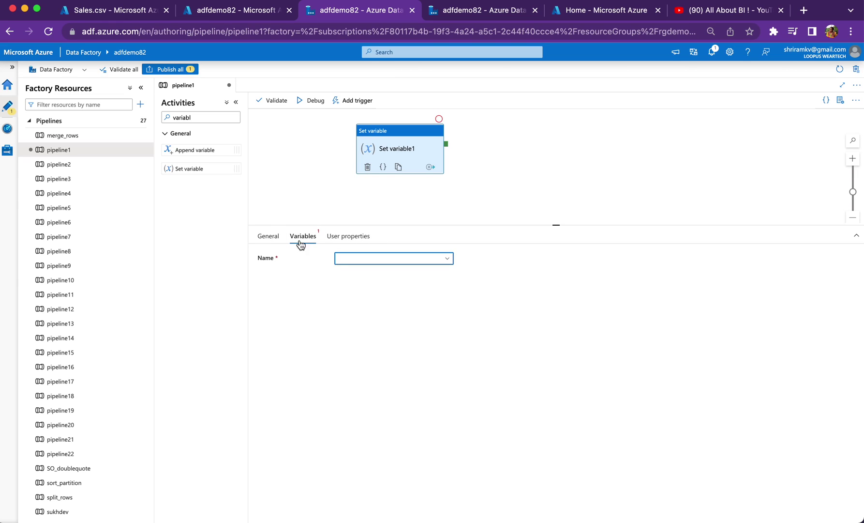
- Add a pipeline variable named numerator
{"action": "left_click", "coordinate": [334, 182]}
{"action": "left_click", "coordinate": [274, 260]}
{"action": "left_click", "coordinate": [308, 358]}
{"action": "type", "text": "n"}
{"action": "key", "text": "BackSpace"}
{"action": "type", "text": "n"}
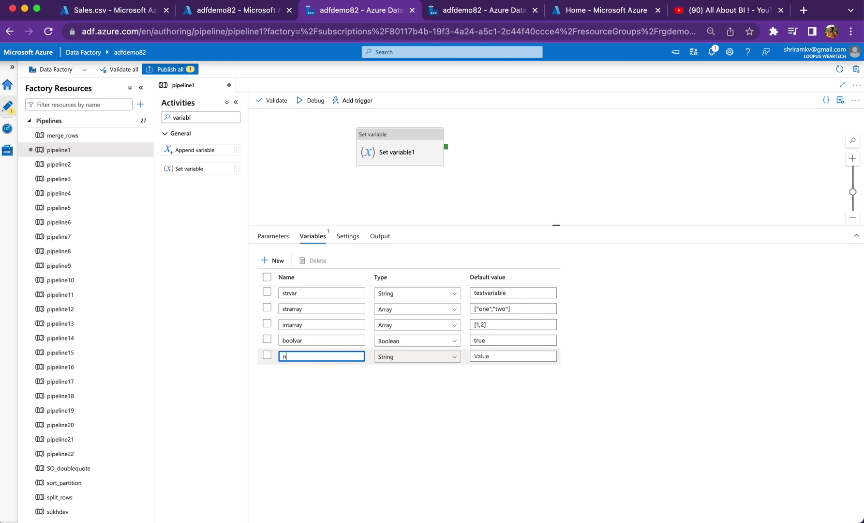
{"action": "type", "text": "umerator"}
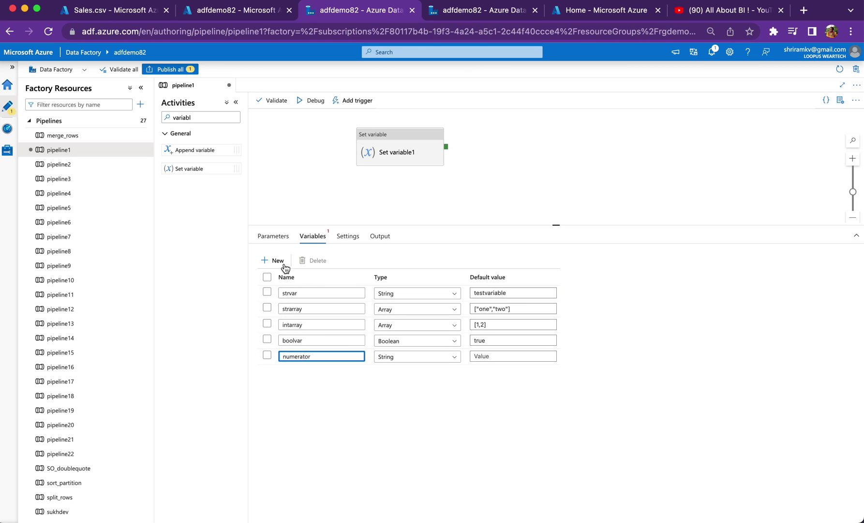
- Add a pipeline variable named denominator, leaving both it and numerator as String without default values
{"action": "left_click", "coordinate": [273, 260]}
{"action": "type", "text": "den"}
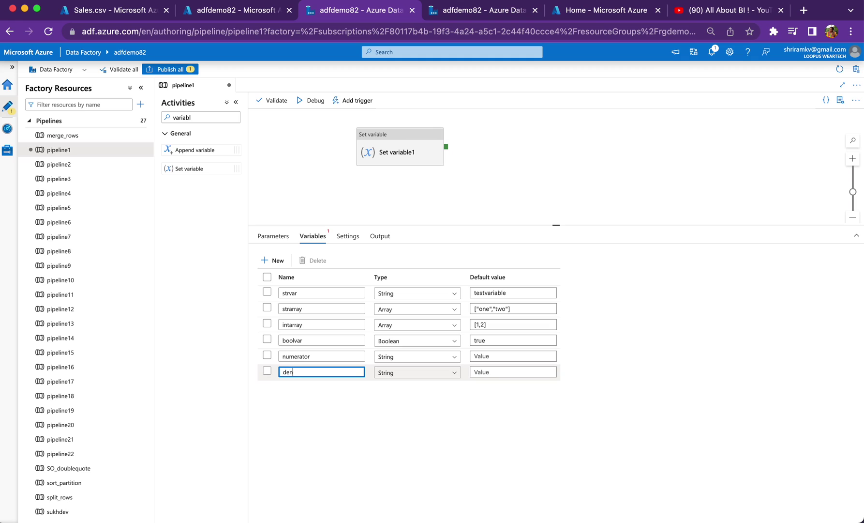
{"action": "type", "text": "ominator"}
{"action": "left_click", "coordinate": [411, 359]}
{"action": "left_click", "coordinate": [408, 370]}
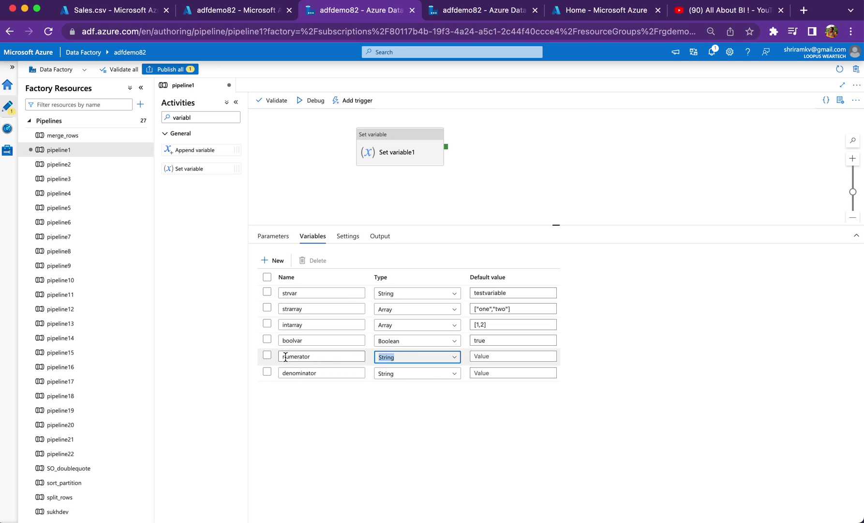
{"action": "left_click", "coordinate": [395, 140]}
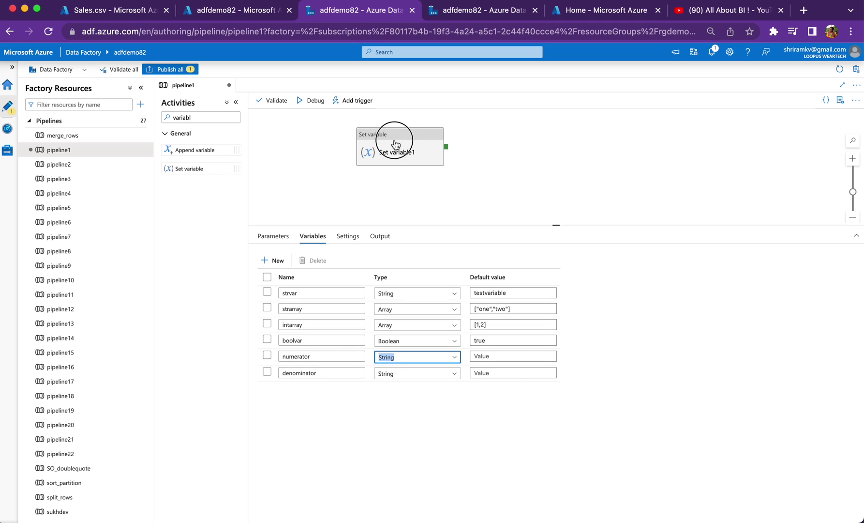
{"action": "left_click", "coordinate": [290, 157]}
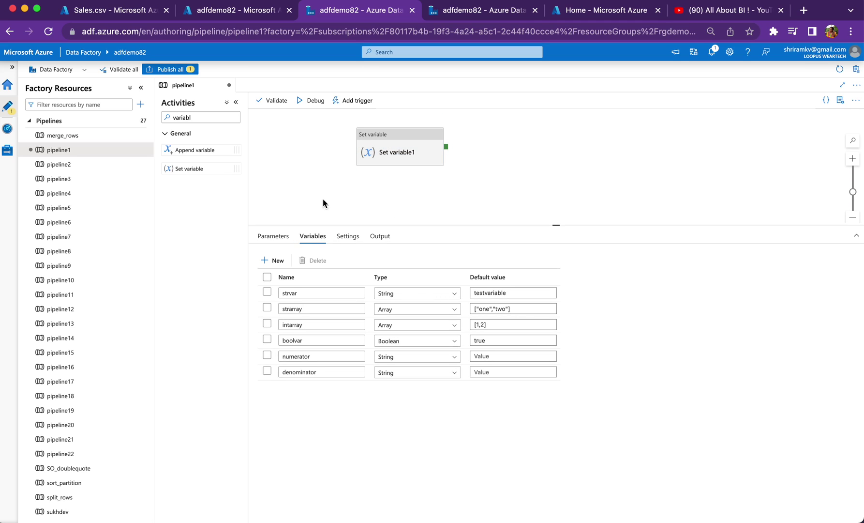
- Add two String pipeline parameters named num and den without default values
{"action": "left_click", "coordinate": [273, 236]}
{"action": "left_click", "coordinate": [272, 260]}
{"action": "left_click", "coordinate": [273, 261]}
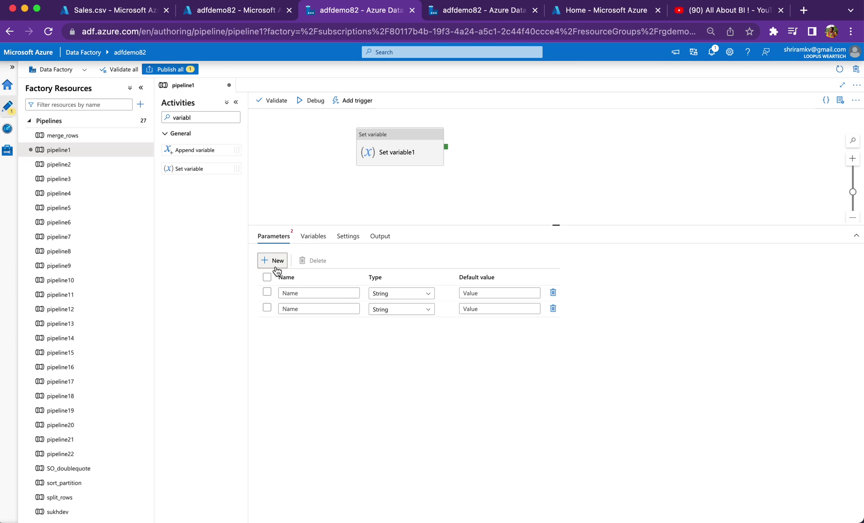
{"action": "left_click", "coordinate": [319, 293]}
{"action": "type", "text": "num"}
{"action": "left_click", "coordinate": [312, 308]}
{"action": "type", "text": "den"}
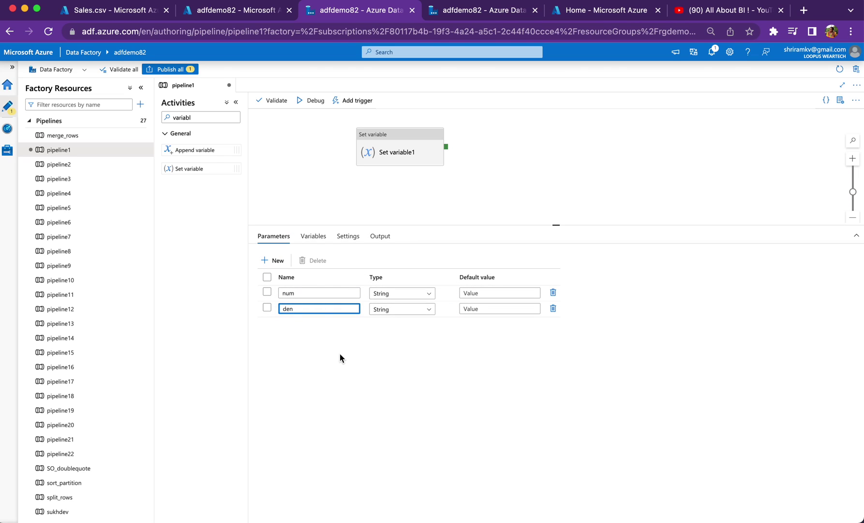
- Review which pipeline variables the Set variable1 activity offers for assignment
{"action": "left_click", "coordinate": [386, 149]}
{"action": "left_click", "coordinate": [350, 259]}
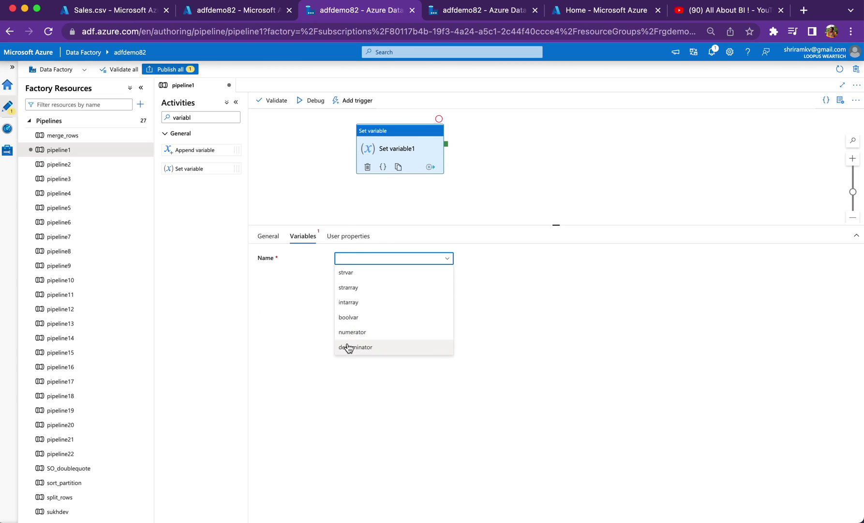
{"action": "left_click", "coordinate": [299, 287]}
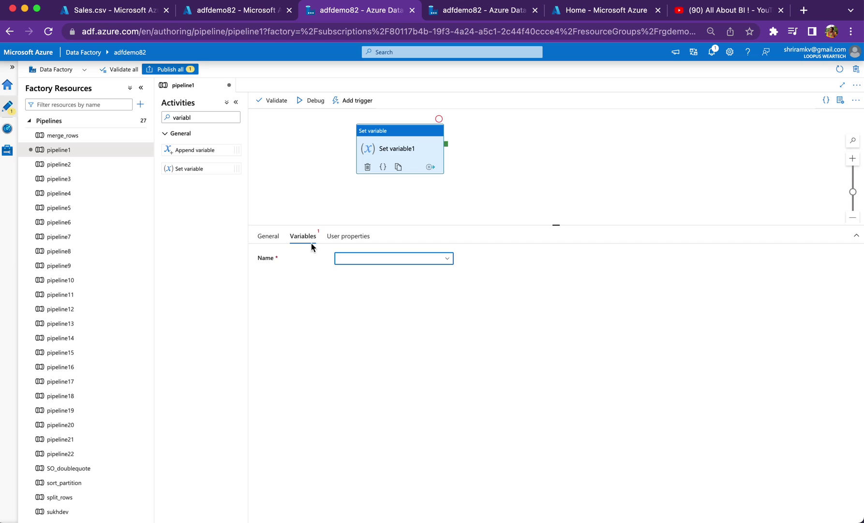
{"action": "left_click", "coordinate": [306, 179]}
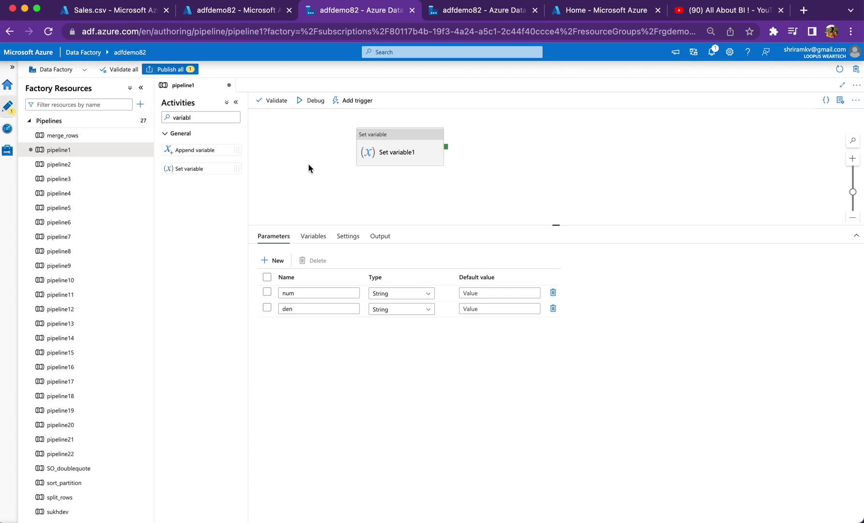
- Add a String pipeline variable named divisionresult without a default value
{"action": "left_click", "coordinate": [313, 235]}
{"action": "left_click", "coordinate": [272, 260]}
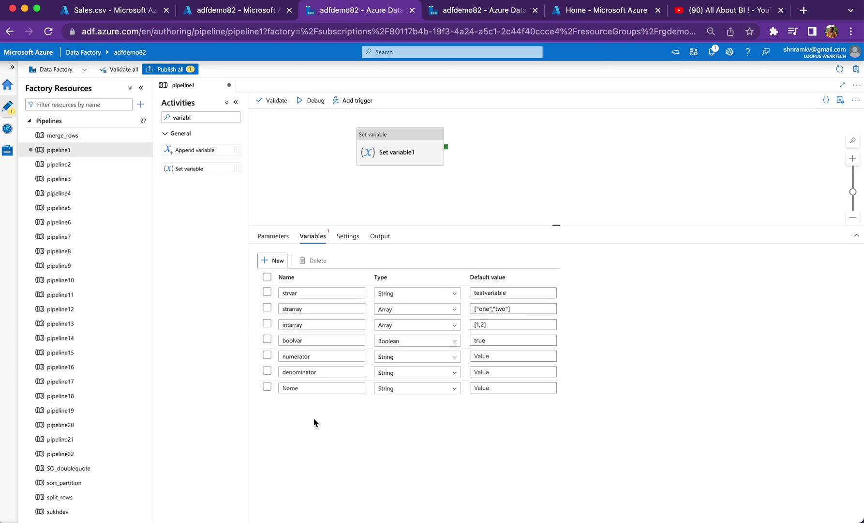
{"action": "left_click", "coordinate": [299, 387]}
{"action": "type", "text": "o"}
{"action": "key", "text": "BackSpace"}
{"action": "type", "text": "divisionresult"}
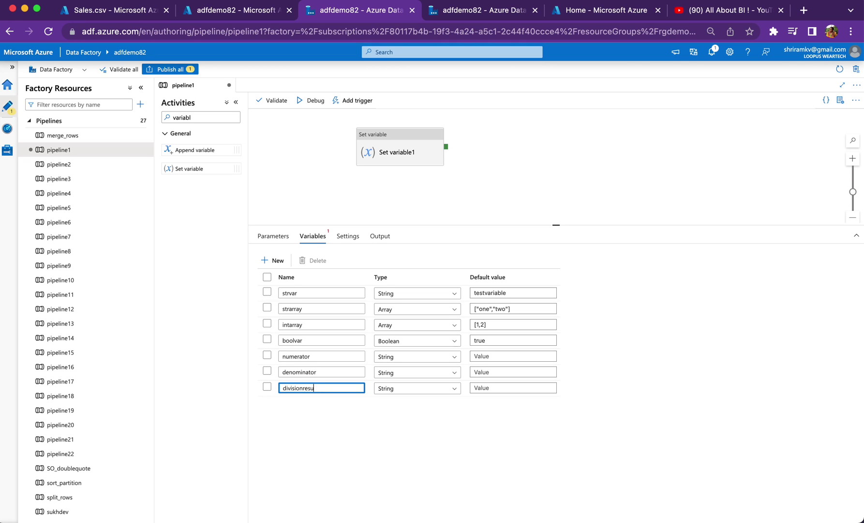
- Choose divisionresult as the variable that the Set variable1 activity assigns
{"action": "left_click", "coordinate": [375, 133]}
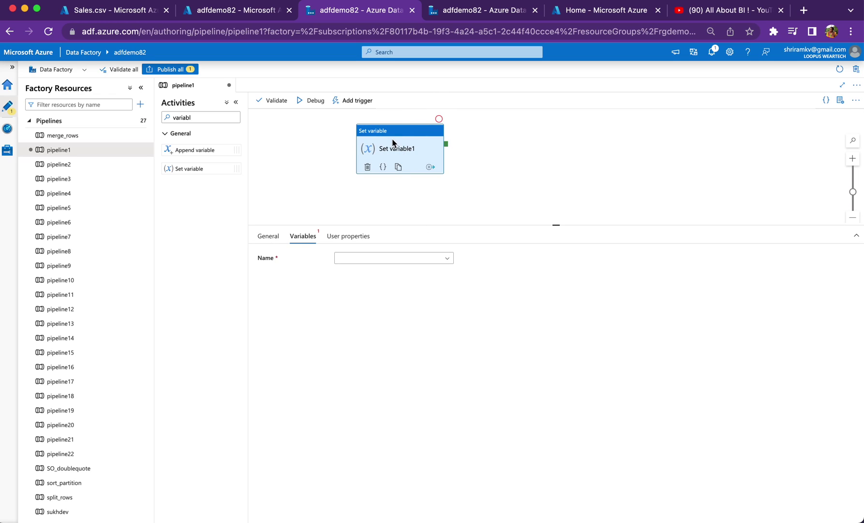
{"action": "left_click", "coordinate": [359, 259]}
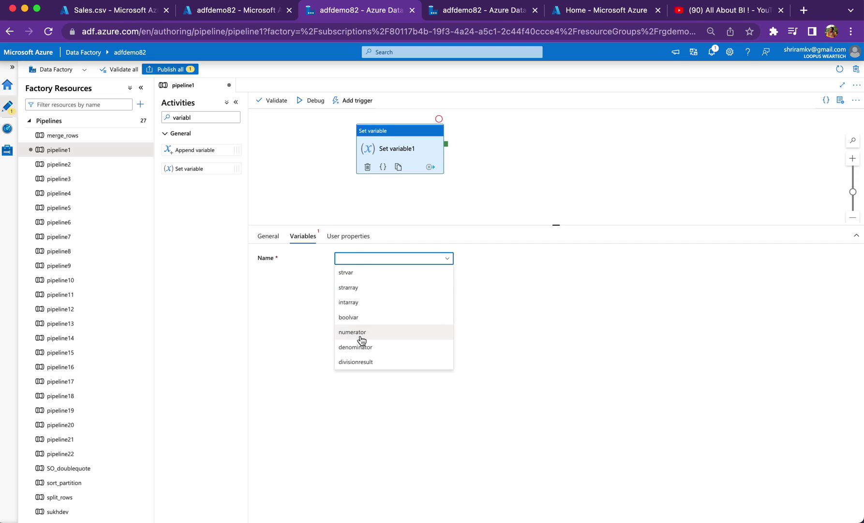
{"action": "left_click", "coordinate": [356, 364]}
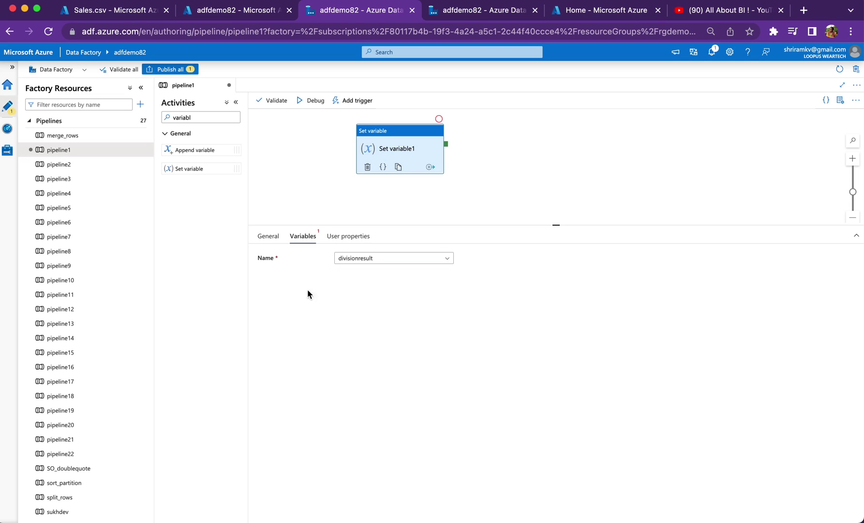
{"action": "left_click", "coordinate": [363, 275]}
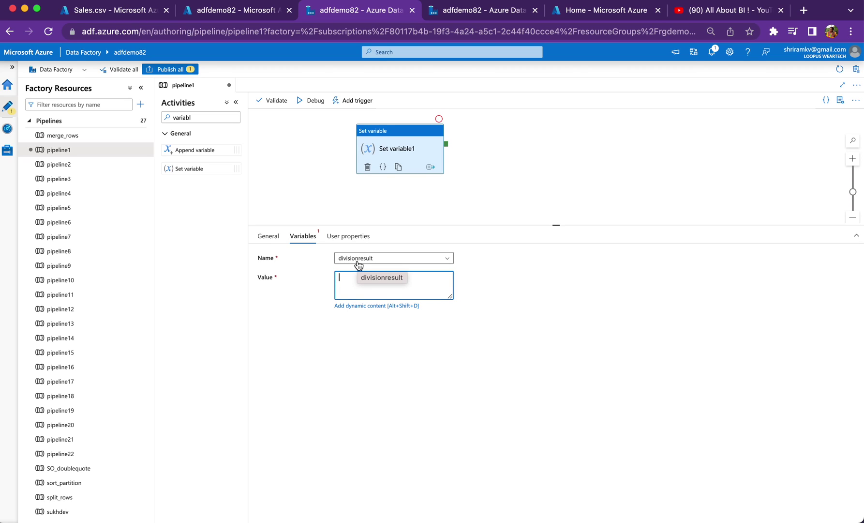
{"action": "left_click", "coordinate": [267, 280]}
{"action": "left_click", "coordinate": [375, 286]}
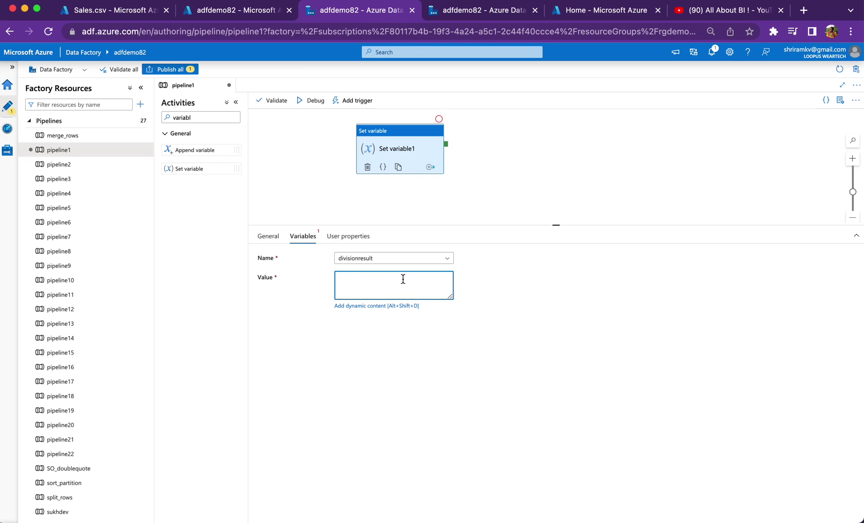
{"action": "type", "text": "a/n"}
{"action": "key", "text": "BackSpace"}
{"action": "key", "text": "BackSpace"}
{"action": "key", "text": "BackSpace"}
{"action": "key", "text": "BackSpace"}
{"action": "type", "text": "numbers"}
{"action": "key", "text": "BackSpace"}
{"action": "key", "text": "BackSpace"}
{"action": "key", "text": "BackSpace"}
{"action": "key", "text": "BackSpace"}
{"action": "type", "text": "erator/denom"}
{"action": "key", "text": "BackSpace"}
{"action": "key", "text": "BackSpace"}
{"action": "key", "text": "BackSpace"}
{"action": "key", "text": "BackSpace"}
{"action": "key", "text": "BackSpace"}
{"action": "key", "text": "BackSpace"}
{"action": "key", "text": "BackSpace"}
{"action": "key", "text": "BackSpace"}
{"action": "key", "text": "BackSpace"}
{"action": "key", "text": "BackSpace"}
{"action": "key", "text": "BackSpace"}
{"action": "key", "text": "BackSpace"}
{"action": "key", "text": "BackSpace"}
{"action": "key", "text": "BackSpace"}
{"action": "key", "text": "BackSpace"}
- Open the dynamic content editor for the divisionresult value and collapse its lists of parameters and variables
{"action": "left_click", "coordinate": [339, 305]}
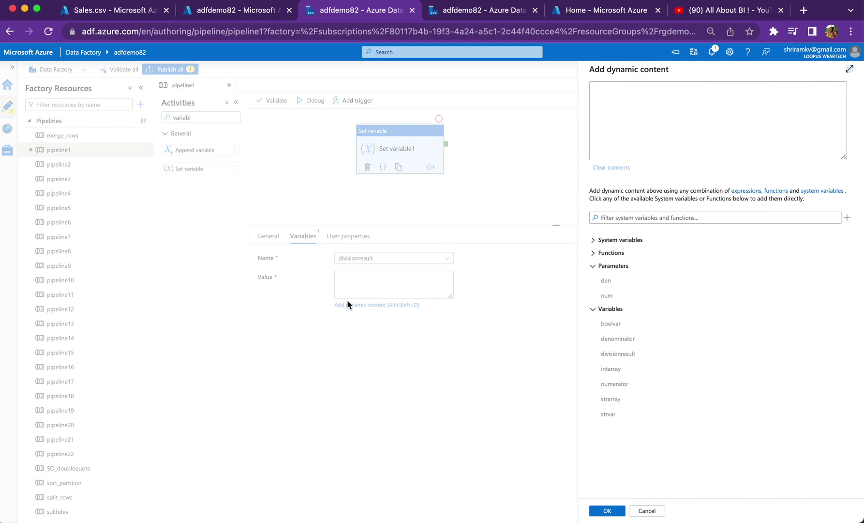
{"action": "left_click", "coordinate": [593, 269]}
{"action": "left_click", "coordinate": [594, 281]}
{"action": "left_click", "coordinate": [675, 144]}
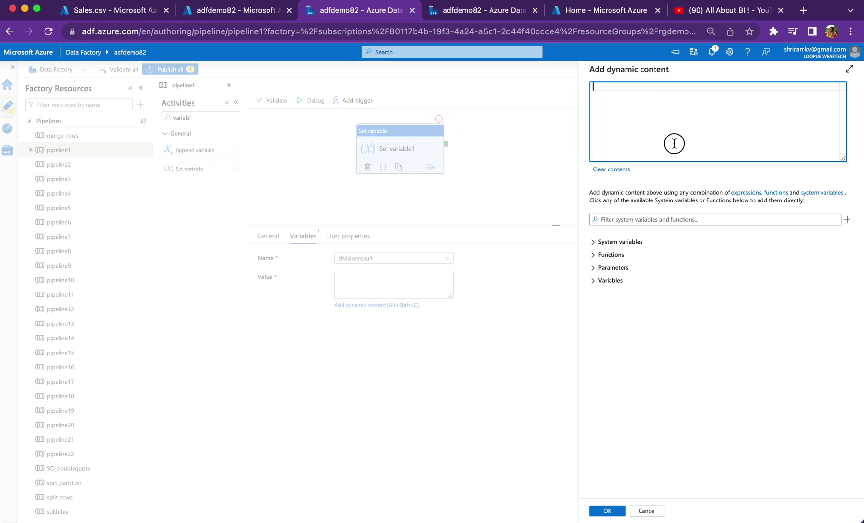
{"action": "type", "text": "expression"}
{"action": "key", "text": "Return"}
{"action": "key", "text": "Return"}
{"action": "type", "text": "sql:"}
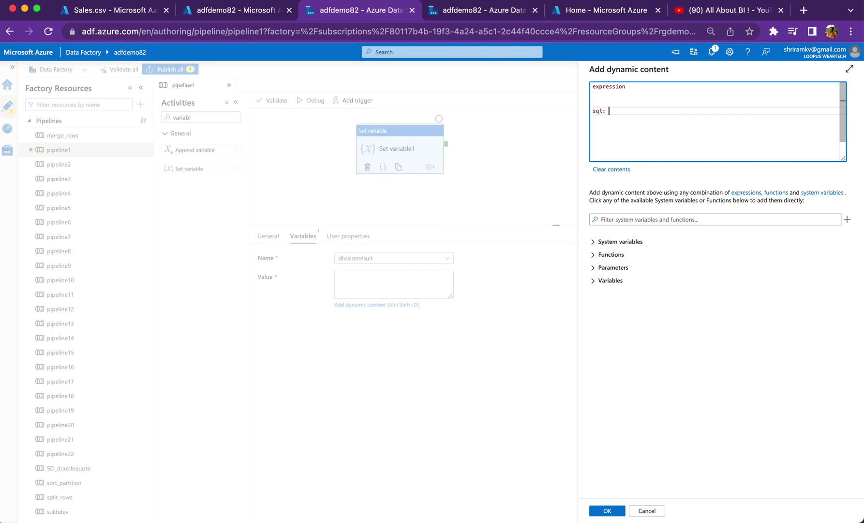
{"action": "type", "text": " pipeline"}
{"action": "key", "text": "BackSpace"}
{"action": "type", "text": "erunid"}
{"action": "key", "text": "Return"}
{"action": "key", "text": "Return"}
{"action": "type", "text": "p"}
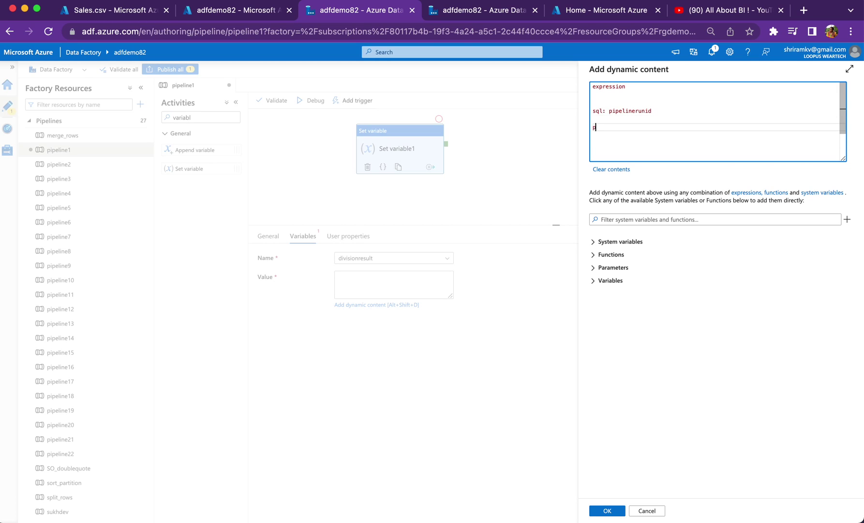
{"action": "type", "text": "ipelinename"}
{"action": "key", "text": "Return"}
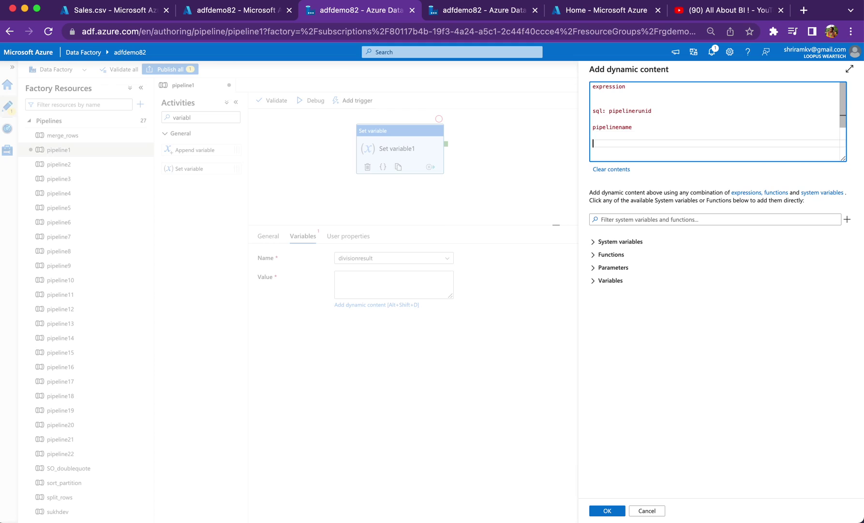
{"action": "type", "text": "trigger name"}
{"action": "key", "text": "shift+Up"}
{"action": "key", "text": "shift+Up"}
{"action": "key", "text": "shift+Up"}
{"action": "key", "text": "shift+Up"}
{"action": "key", "text": "shift+Left"}
{"action": "key", "text": "shift+Left"}
{"action": "key", "text": "shift+Left"}
{"action": "key", "text": "shift+Left"}
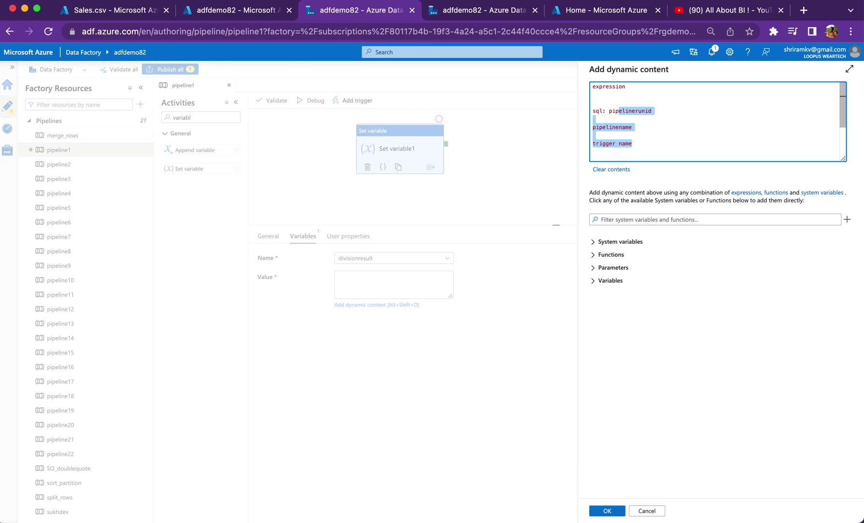
{"action": "key", "text": "shift+Up"}
{"action": "key", "text": "BackSpace"}
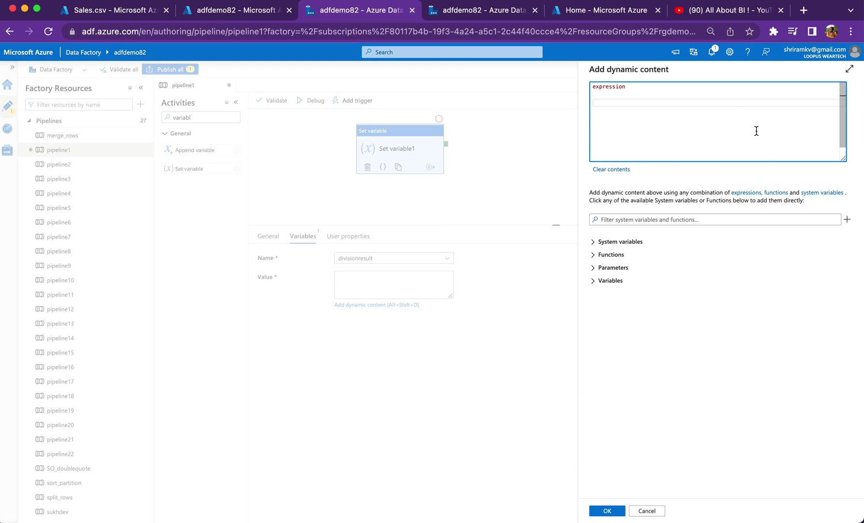
- Try the Pipeline Name system variable as the expression in place of the placeholder text, and clear the editor again
{"action": "left_click", "coordinate": [599, 241]}
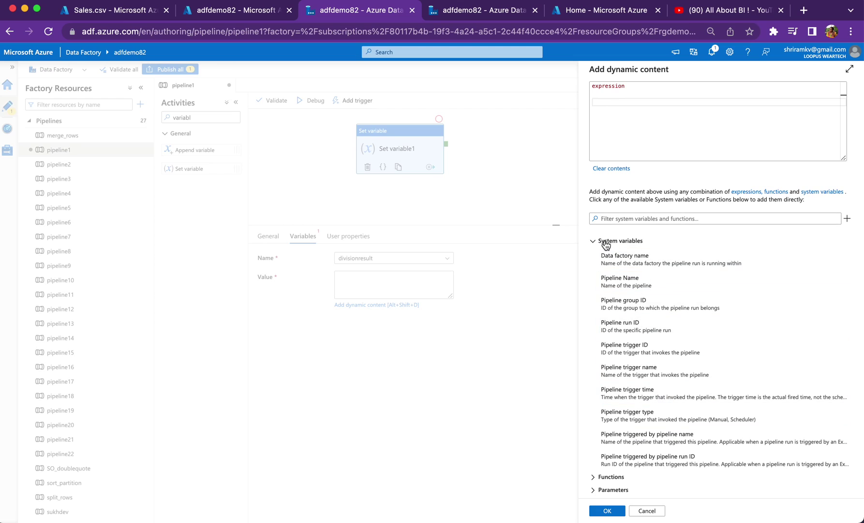
{"action": "left_click", "coordinate": [667, 93]}
{"action": "key", "text": "ctrl+a"}
{"action": "key", "text": "BackSpace"}
{"action": "left_click", "coordinate": [630, 284]}
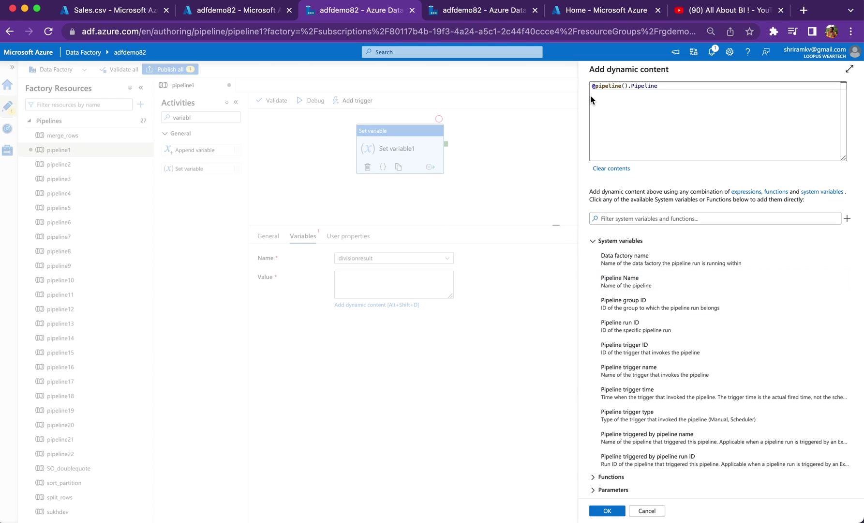
{"action": "left_click", "coordinate": [644, 85]}
{"action": "double_click", "coordinate": [644, 86]}
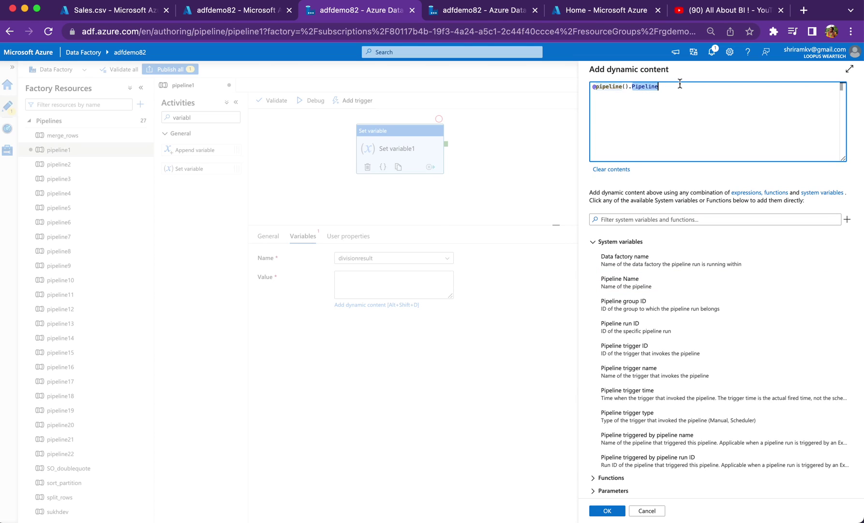
{"action": "double_click", "coordinate": [633, 88]}
{"action": "double_click", "coordinate": [644, 87]}
{"action": "left_click", "coordinate": [695, 92]}
{"action": "key", "text": "ctrl+a"}
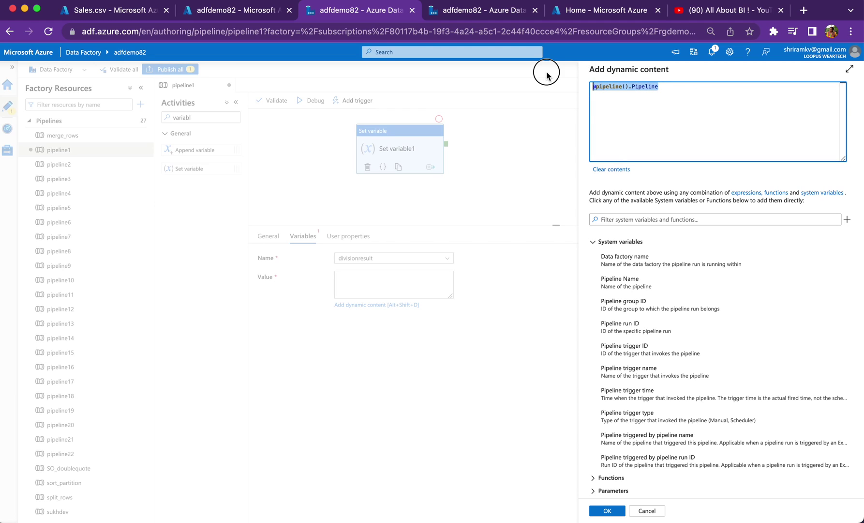
{"action": "left_click", "coordinate": [594, 241]}
{"action": "double_click", "coordinate": [681, 86]}
{"action": "key", "text": "ctrl+a"}
{"action": "key", "text": "BackSpace"}
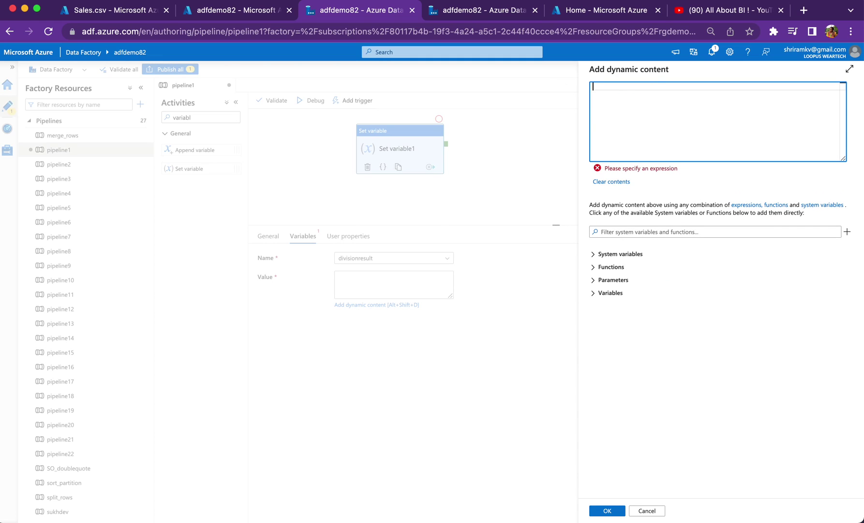
- Examine the Collection, Conversion and Date functions available for dynamic content expressions
{"action": "left_click", "coordinate": [603, 268]}
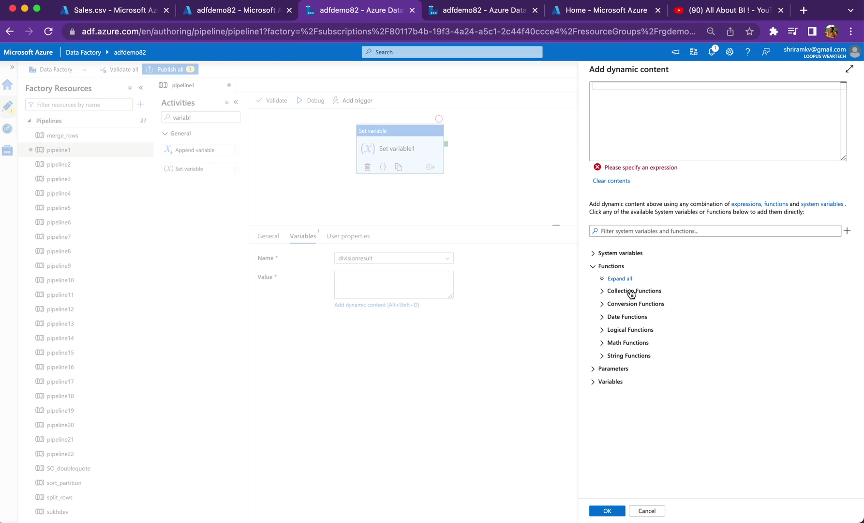
{"action": "left_click", "coordinate": [631, 292]}
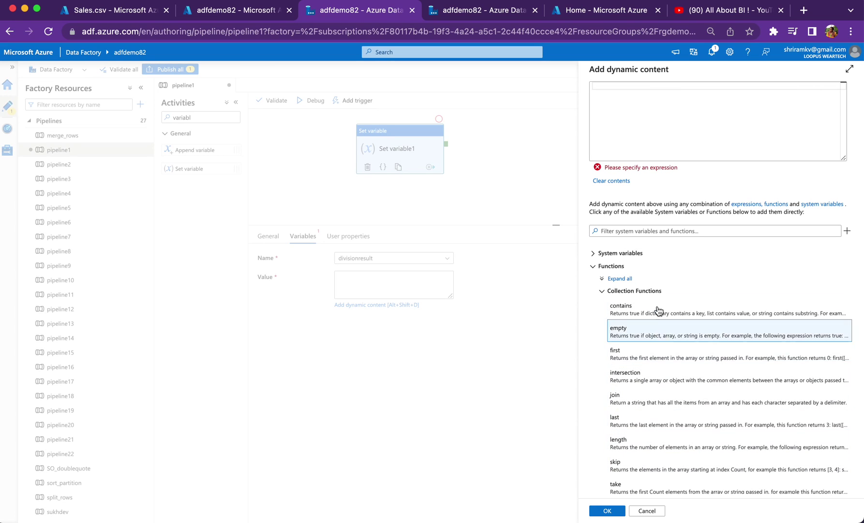
{"action": "left_click", "coordinate": [621, 293]}
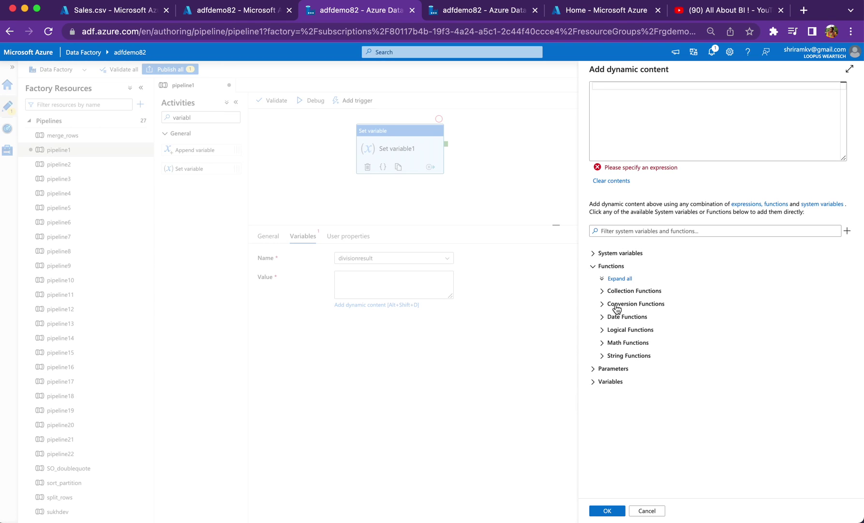
{"action": "left_click", "coordinate": [617, 306]}
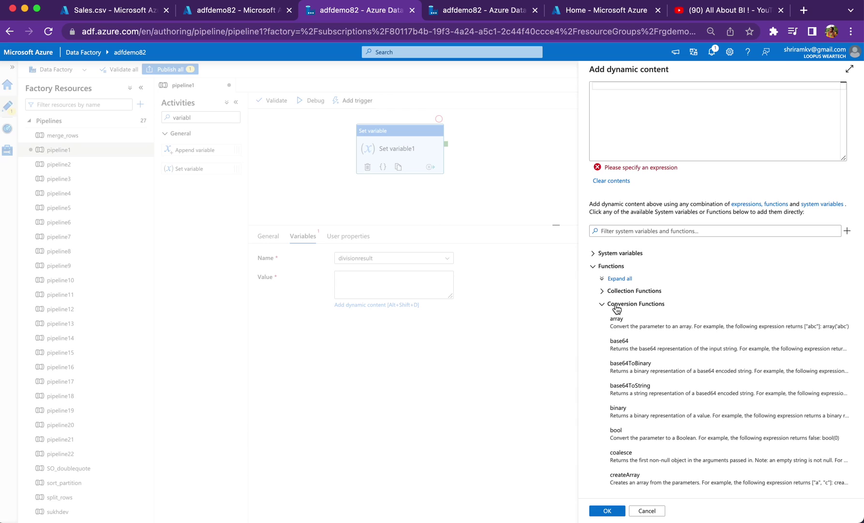
{"action": "left_click", "coordinate": [628, 305]}
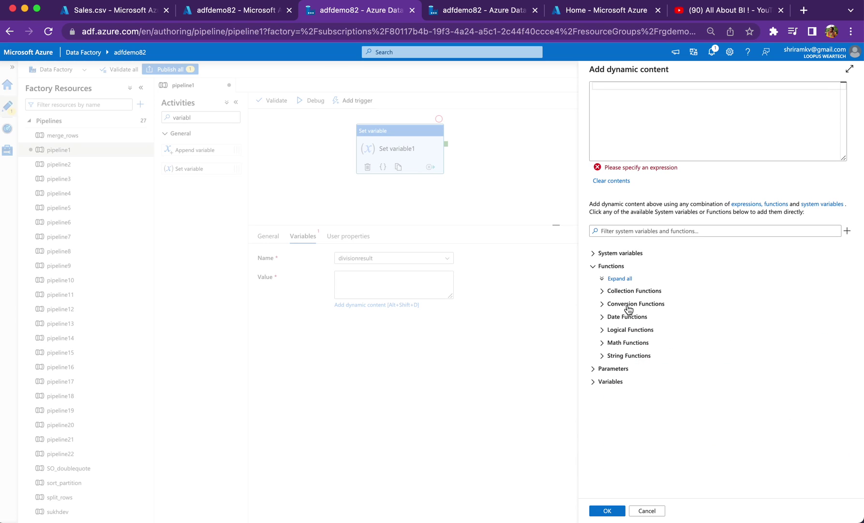
{"action": "left_click", "coordinate": [637, 317]}
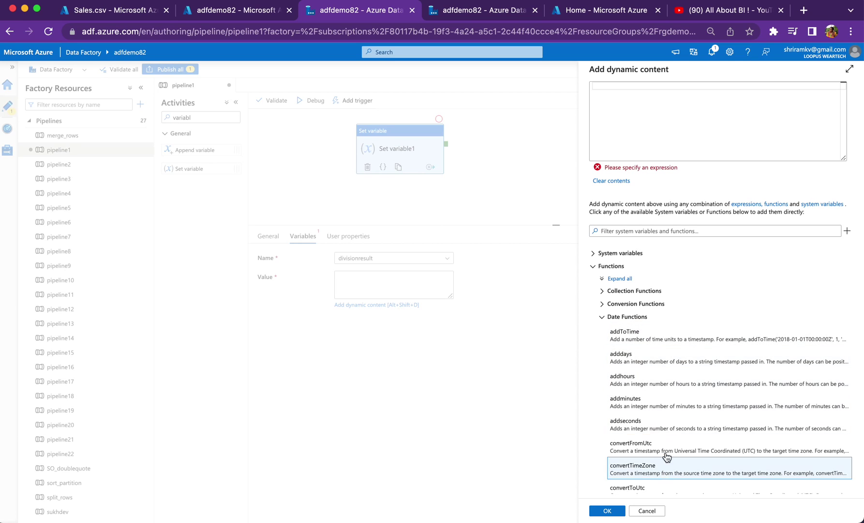
{"action": "left_click", "coordinate": [615, 317]}
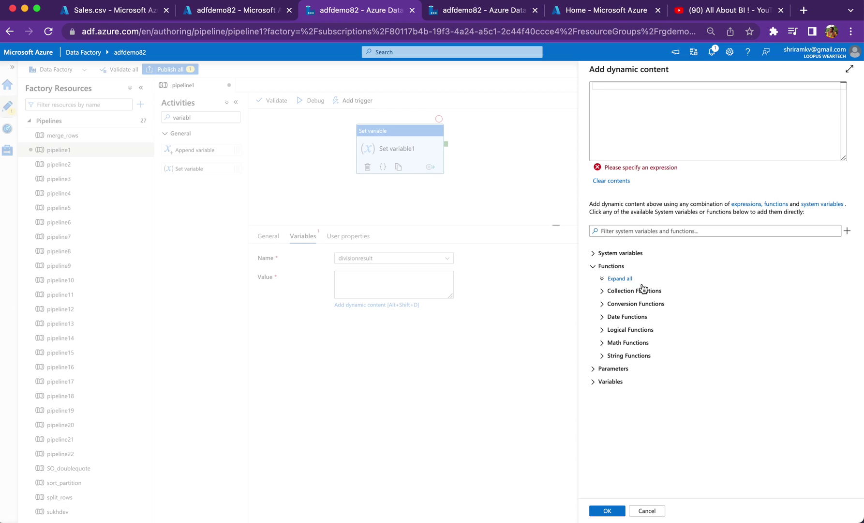
{"action": "left_click", "coordinate": [599, 266]}
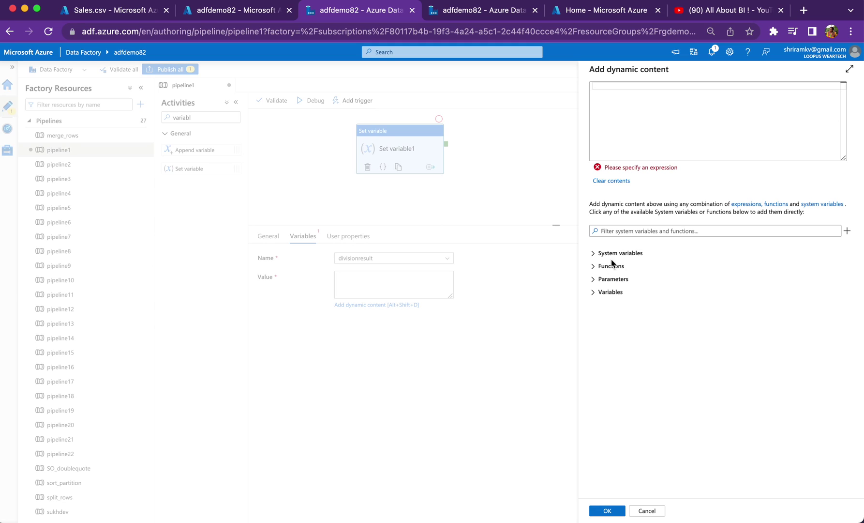
{"action": "left_click", "coordinate": [613, 283]}
{"action": "left_click", "coordinate": [613, 306]}
{"action": "left_click", "coordinate": [708, 76]}
{"action": "left_click", "coordinate": [687, 89]}
{"action": "type", "text": "/"}
{"action": "left_click", "coordinate": [617, 294]}
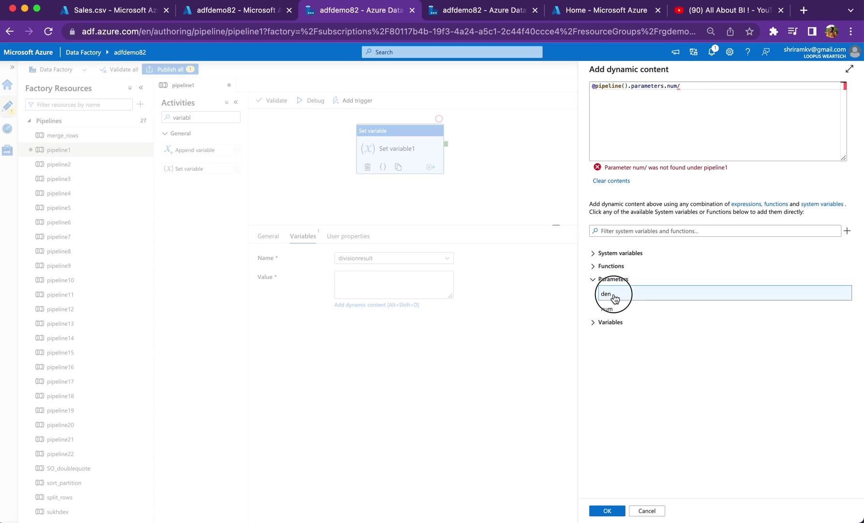
{"action": "left_click_drag", "start_coordinate": [763, 87], "coordinate": [718, 100]}
{"action": "left_click", "coordinate": [706, 125]}
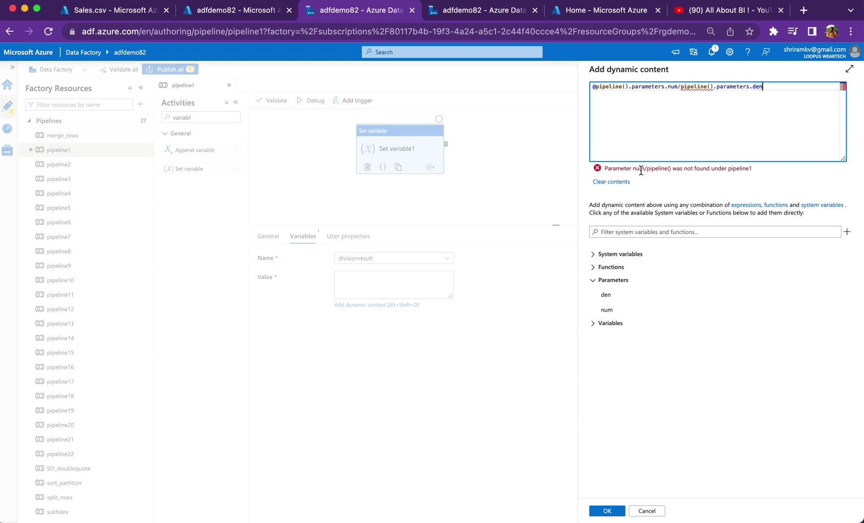
- Enclose each parameter reference in parentheses, giving @(pipeline().parameters.num)/(pipeline().parameters.den), and apply it as the divisionresult value
{"action": "left_click", "coordinate": [678, 86]}
{"action": "type", "text": ")"}
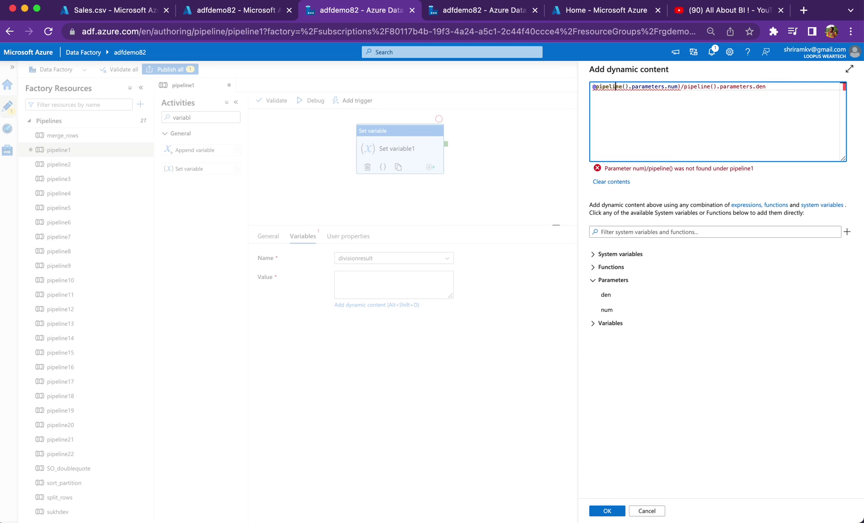
{"action": "left_click", "coordinate": [596, 87]}
{"action": "type", "text": "("}
{"action": "left_click", "coordinate": [691, 89]}
{"action": "type", "text": "("}
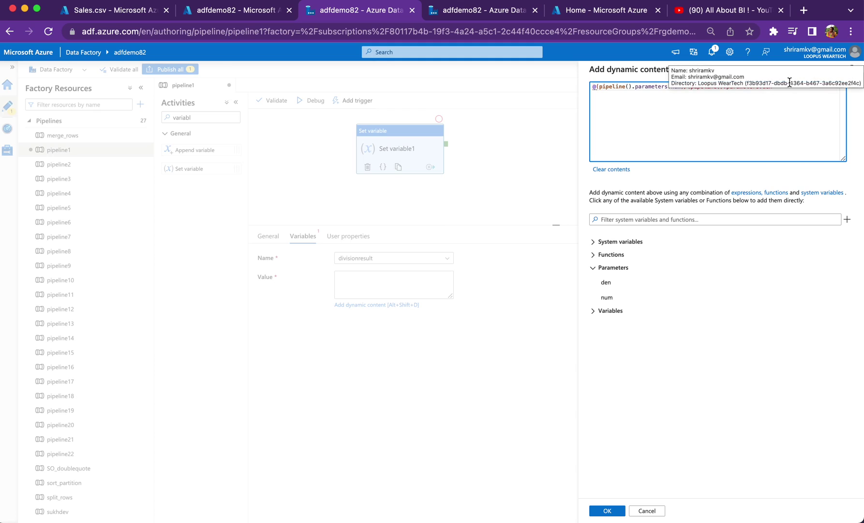
{"action": "left_click", "coordinate": [784, 91]}
{"action": "type", "text": ")"}
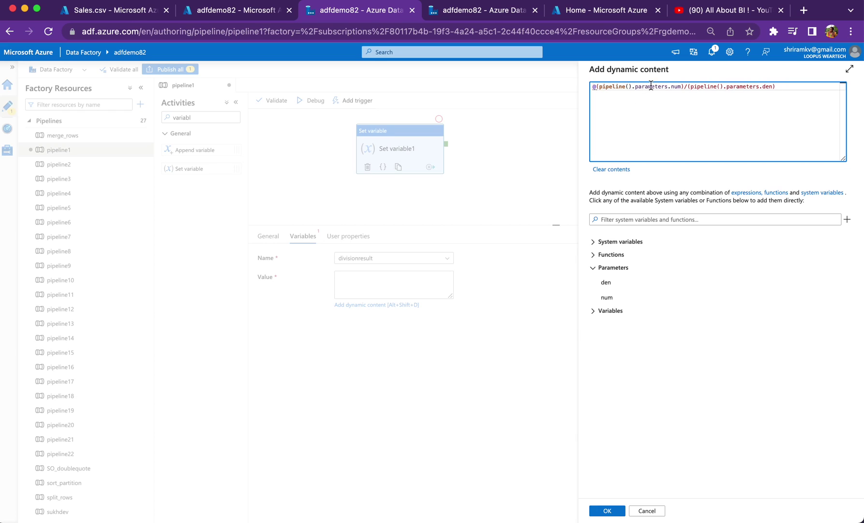
{"action": "left_click_drag", "start_coordinate": [792, 93], "coordinate": [568, 91]}
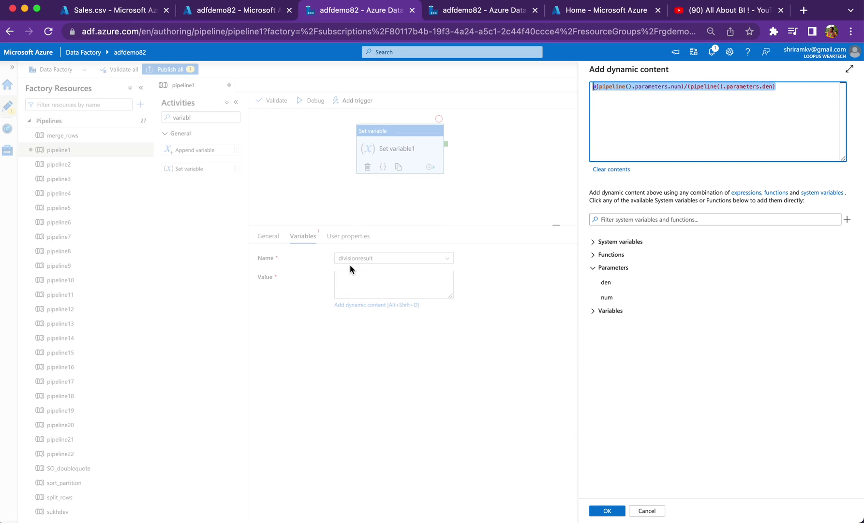
{"action": "left_click", "coordinate": [606, 511]}
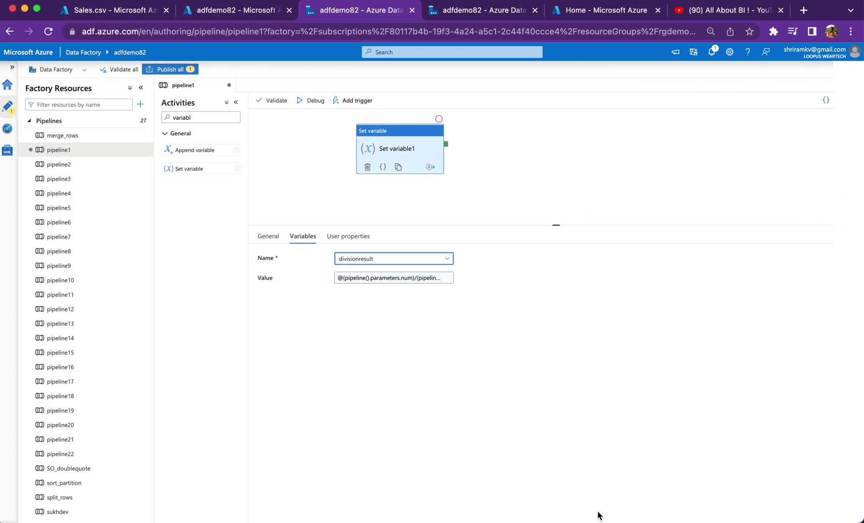
- Start a debug run of pipeline1 with num set to 100 and den set to 10
{"action": "left_click", "coordinate": [492, 158]}
{"action": "left_click", "coordinate": [320, 101]}
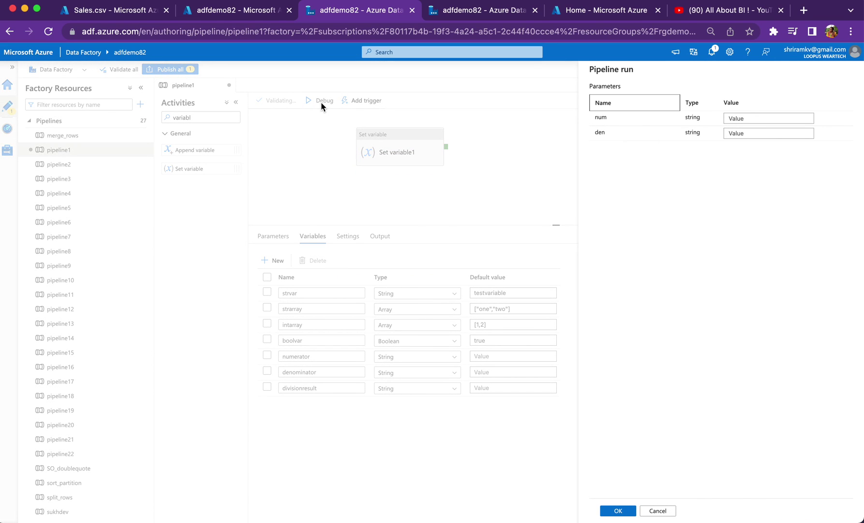
{"action": "left_click", "coordinate": [753, 117]}
{"action": "type", "text": "100"}
{"action": "left_click", "coordinate": [745, 136]}
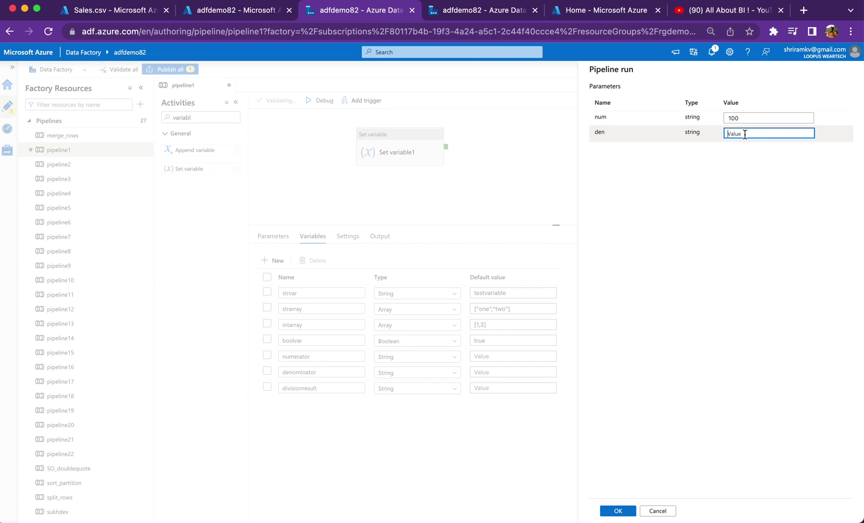
{"action": "type", "text": "10"}
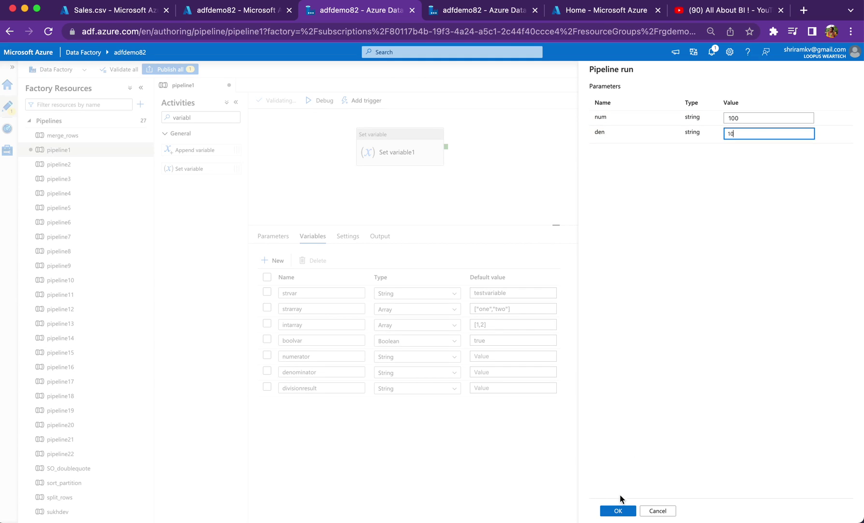
{"action": "left_click", "coordinate": [618, 510]}
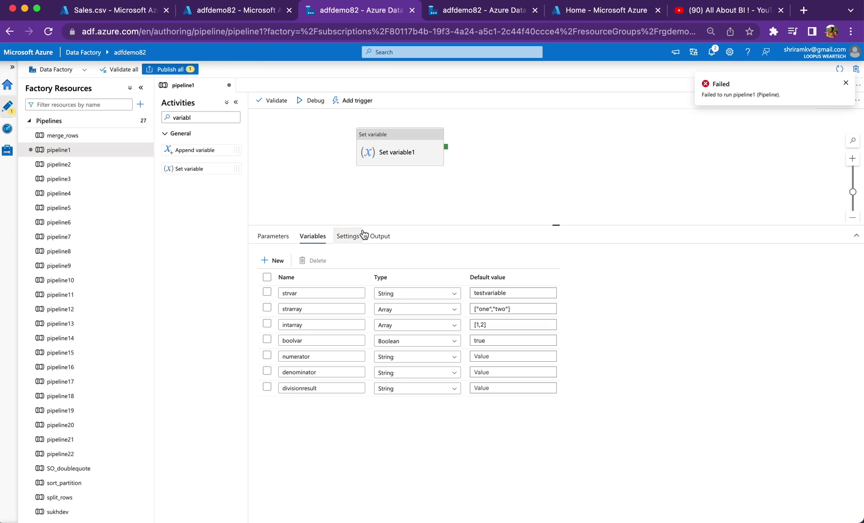
- Examine the debug output of pipeline1 and the error details in its run notification
{"action": "left_click", "coordinate": [380, 237]}
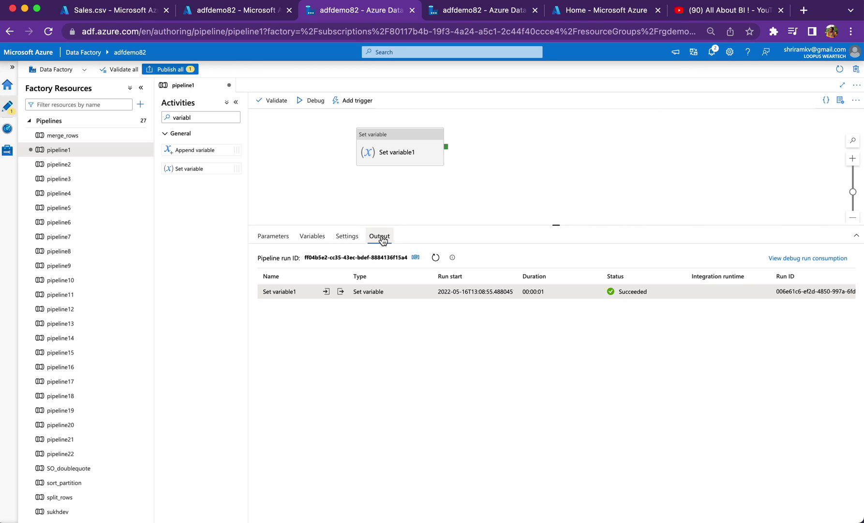
{"action": "left_click", "coordinate": [340, 292]}
{"action": "left_click", "coordinate": [424, 165]}
{"action": "left_click", "coordinate": [712, 52]}
{"action": "left_click", "coordinate": [627, 133]}
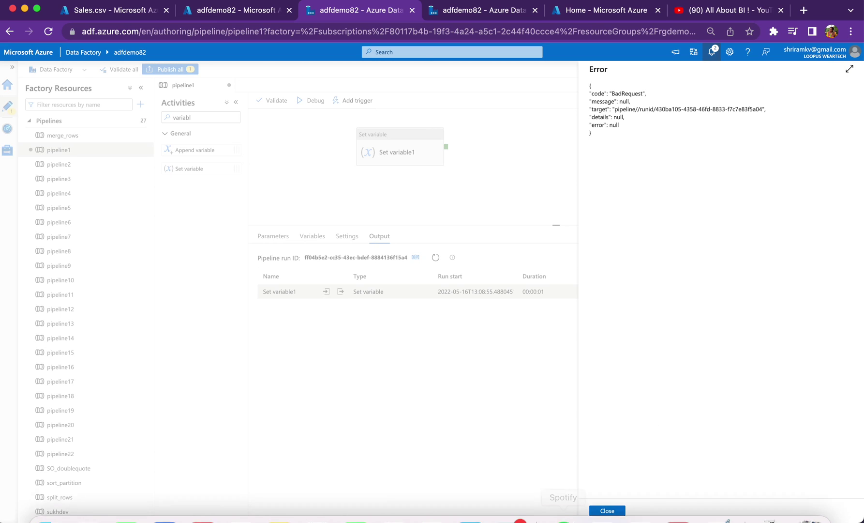
{"action": "left_click", "coordinate": [608, 511]}
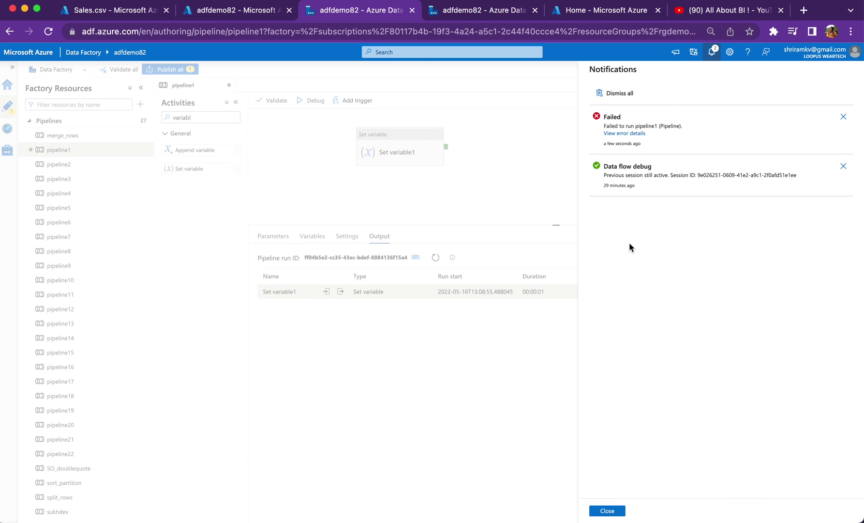
{"action": "left_click", "coordinate": [618, 132]}
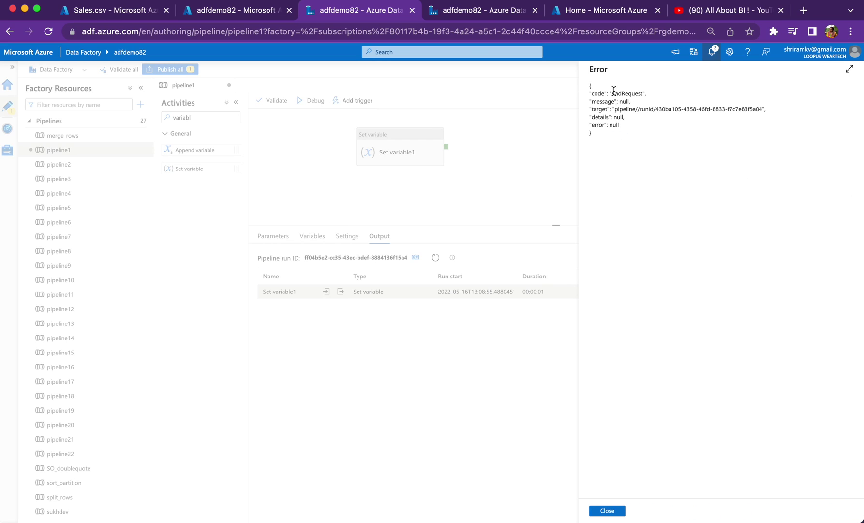
{"action": "left_click_drag", "start_coordinate": [591, 102], "coordinate": [632, 106]}
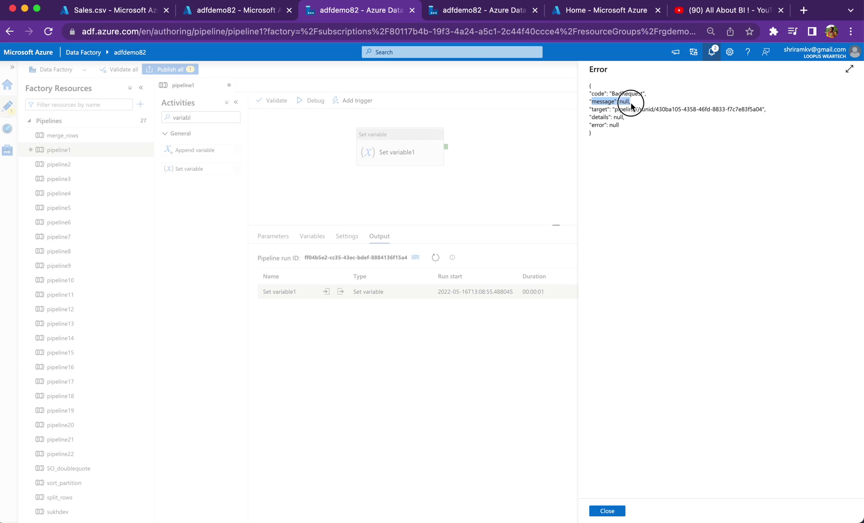
{"action": "left_click", "coordinate": [607, 511]}
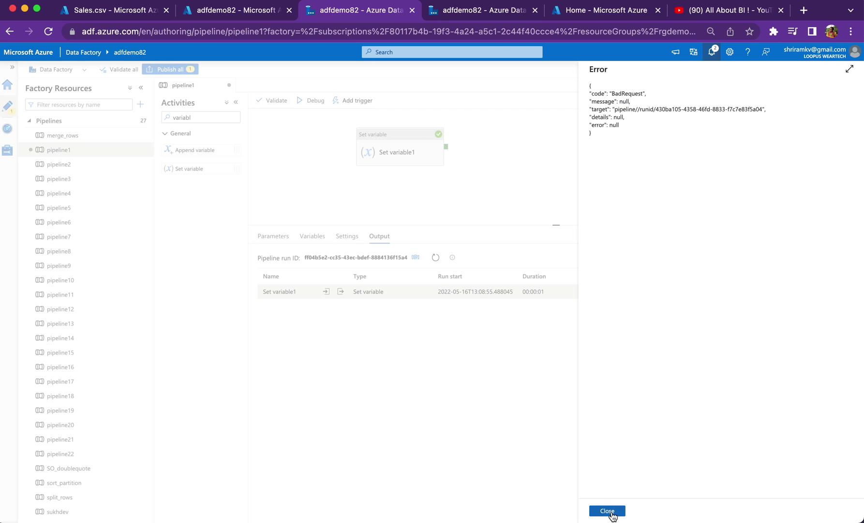
{"action": "left_click", "coordinate": [607, 510]}
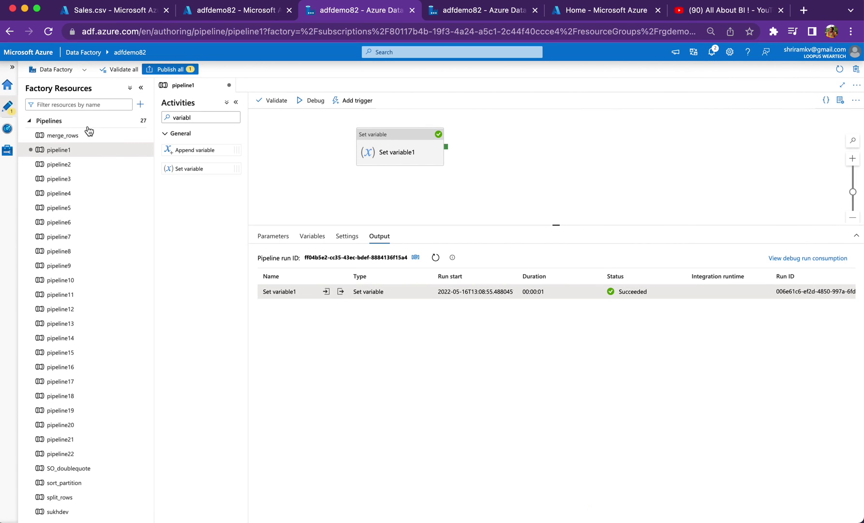
- Read the error message of the latest pipeline1 debug run in the monitoring view's pipeline runs
{"action": "left_click", "coordinate": [7, 128]}
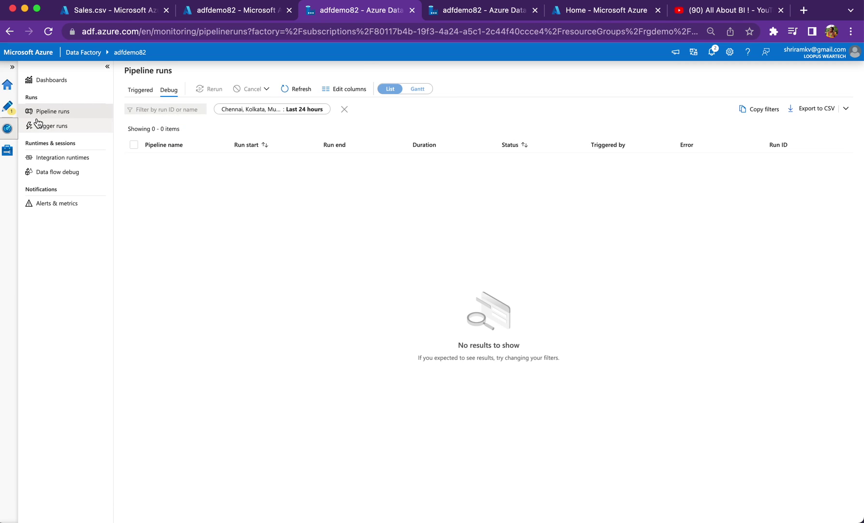
{"action": "left_click", "coordinate": [166, 91]}
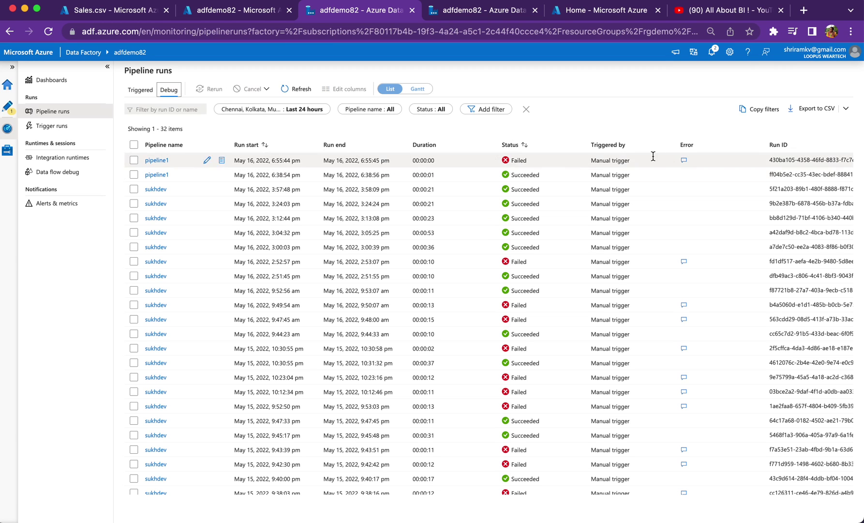
{"action": "left_click", "coordinate": [683, 160]}
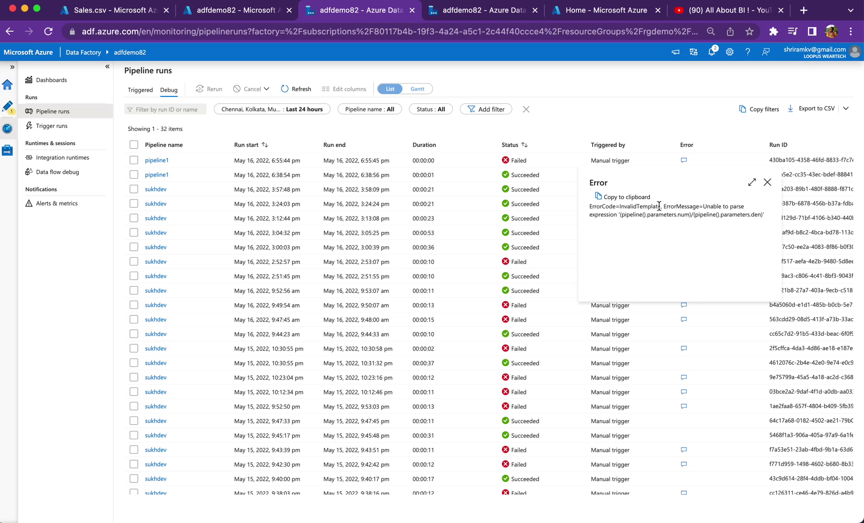
{"action": "left_click_drag", "start_coordinate": [696, 207], "coordinate": [775, 223]}
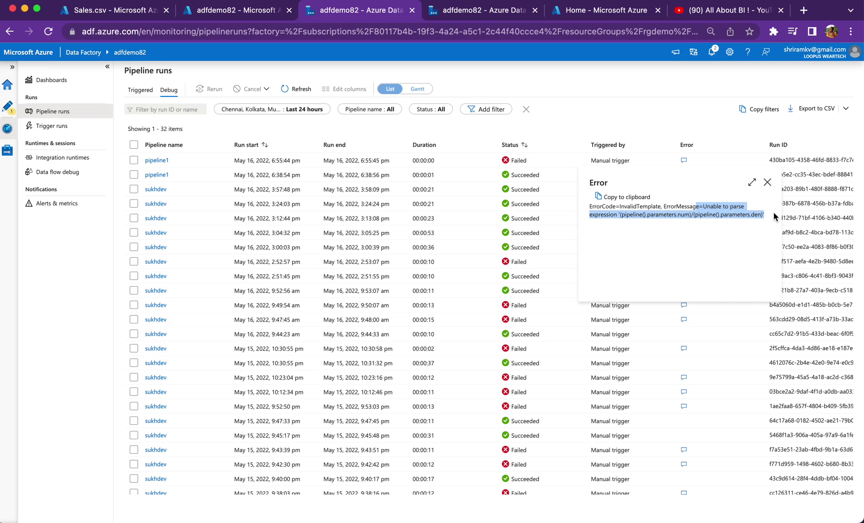
{"action": "left_click", "coordinate": [767, 182]}
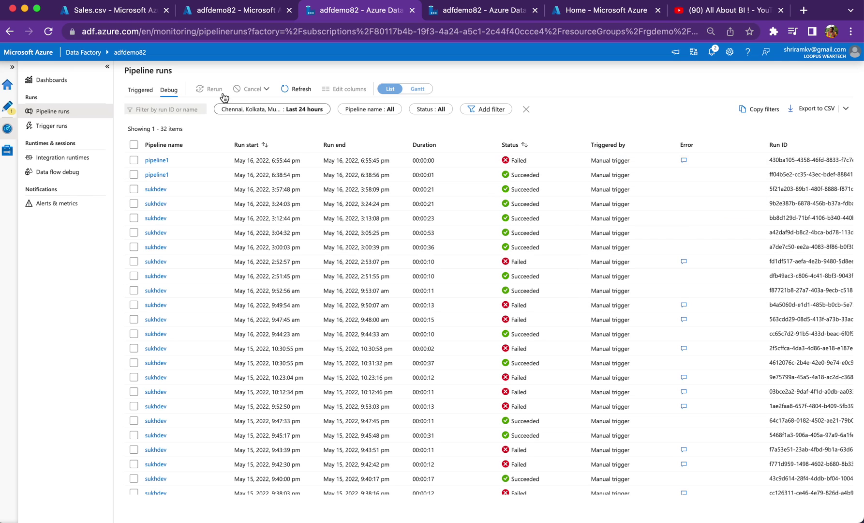
- Return to authoring and inspect the divisionresult value expression of the Set variable1 activity, discarding any edits
{"action": "left_click", "coordinate": [9, 108]}
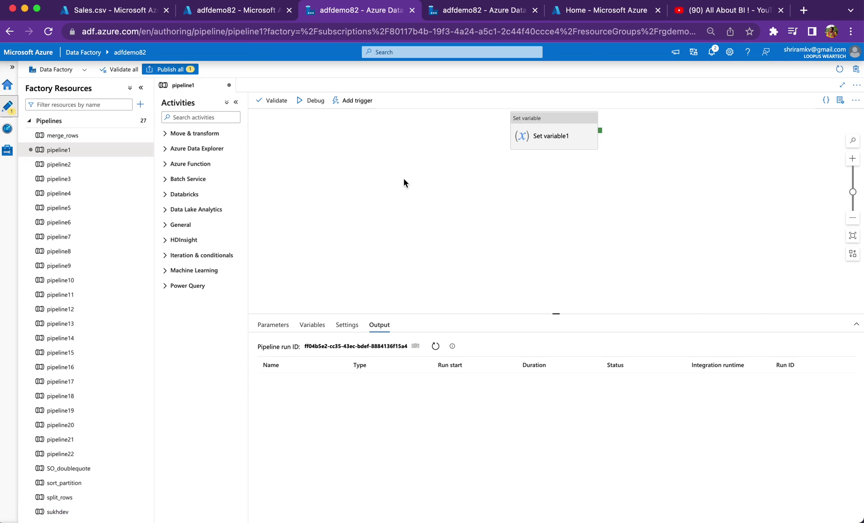
{"action": "left_click", "coordinate": [549, 127]}
{"action": "left_click", "coordinate": [549, 127]}
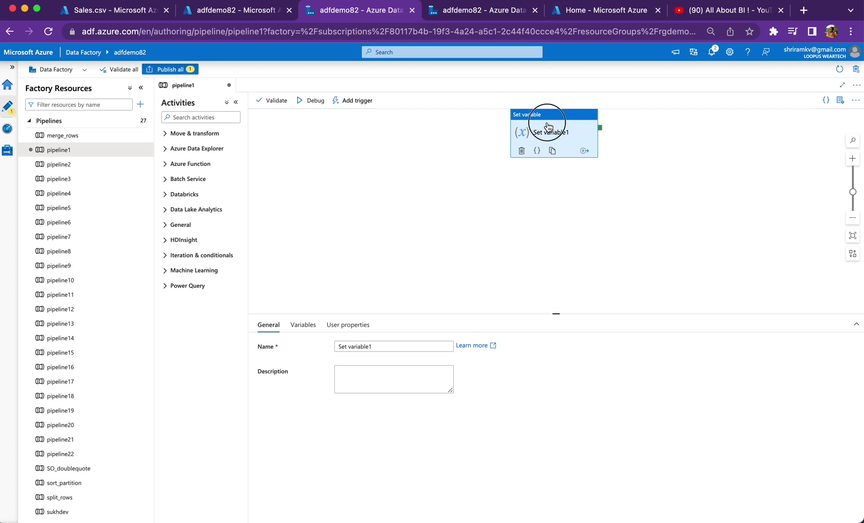
{"action": "left_click", "coordinate": [303, 324]}
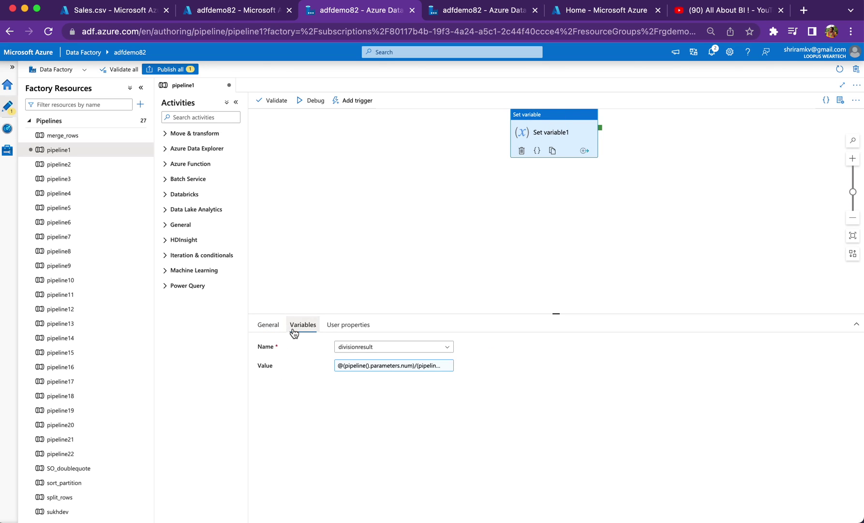
{"action": "left_click", "coordinate": [352, 366]}
{"action": "mouse_move", "coordinate": [603, 87]}
{"action": "left_mouse_down"}
{"action": "mouse_move", "coordinate": [626, 216]}
{"action": "mouse_move", "coordinate": [600, 87]}
{"action": "left_mouse_up"}
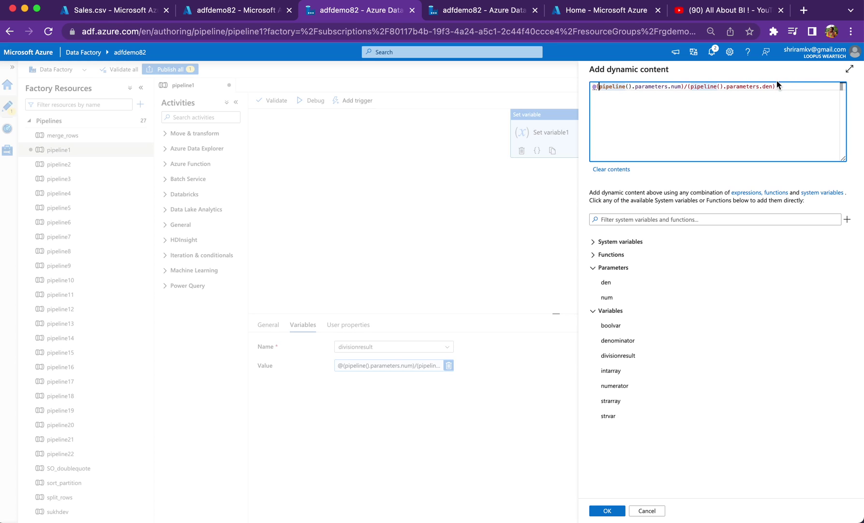
{"action": "left_click", "coordinate": [647, 510]}
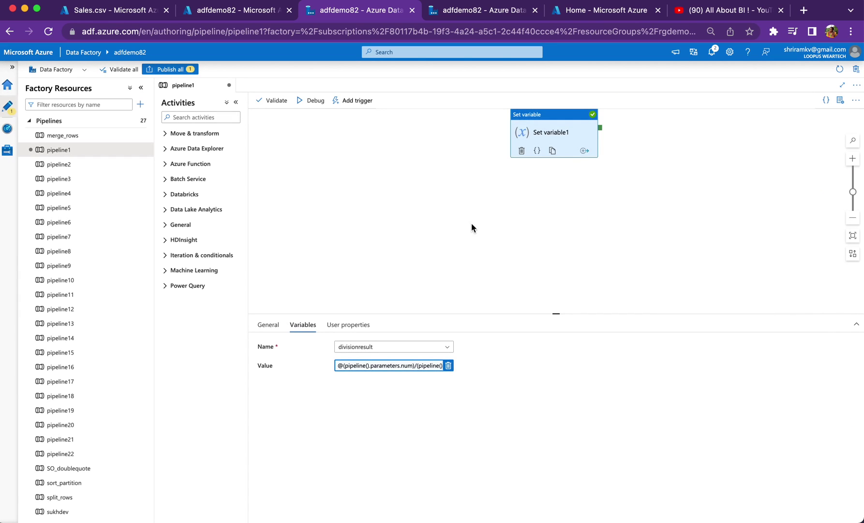
- Change the type of the pipeline parameters num and den to Int and review the available parameter types
{"action": "left_click", "coordinate": [314, 167]}
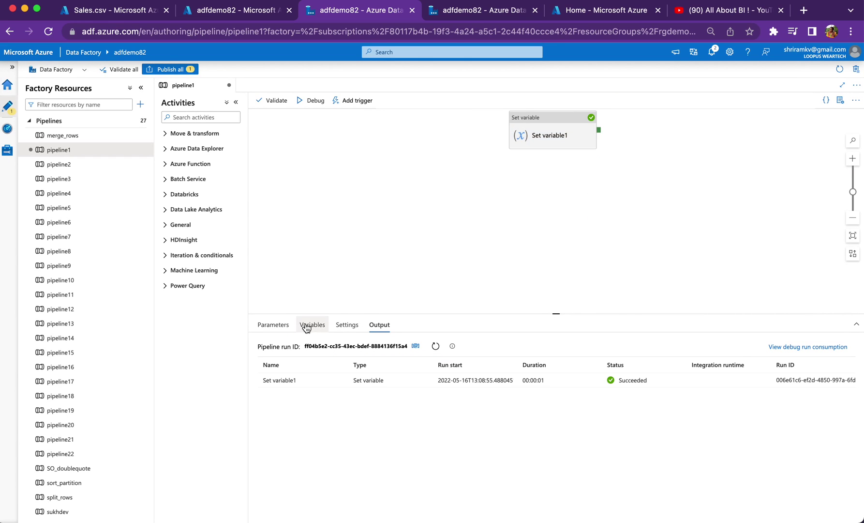
{"action": "left_click", "coordinate": [274, 324]}
{"action": "left_click", "coordinate": [378, 382]}
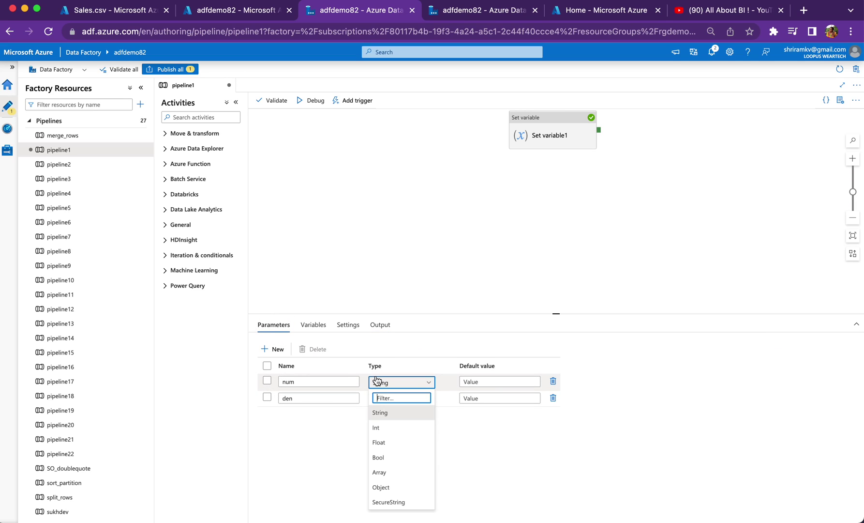
{"action": "left_click", "coordinate": [384, 429]}
{"action": "left_click", "coordinate": [393, 397]}
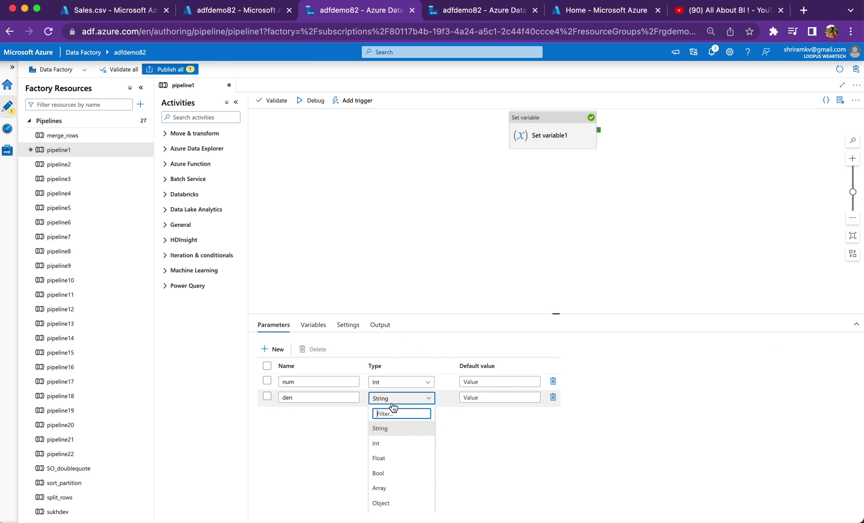
{"action": "left_click", "coordinate": [385, 444]}
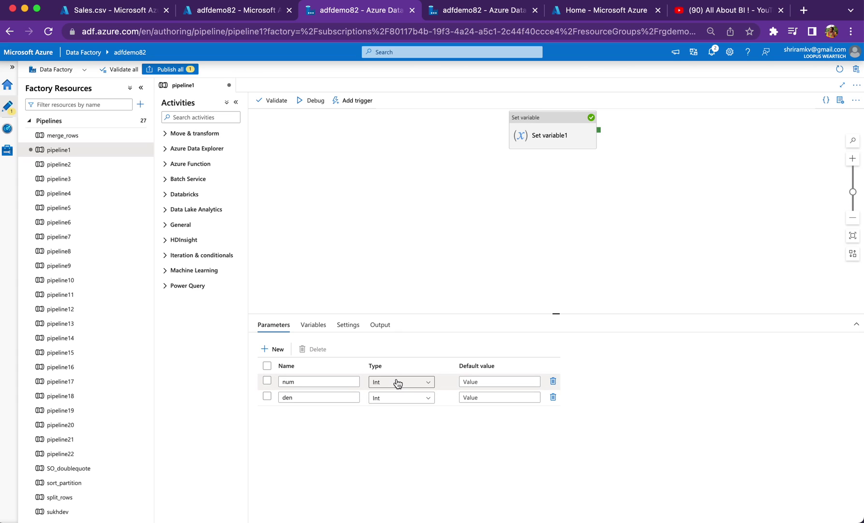
{"action": "left_click_drag", "start_coordinate": [557, 314], "coordinate": [554, 193]}
{"action": "left_click", "coordinate": [388, 264]}
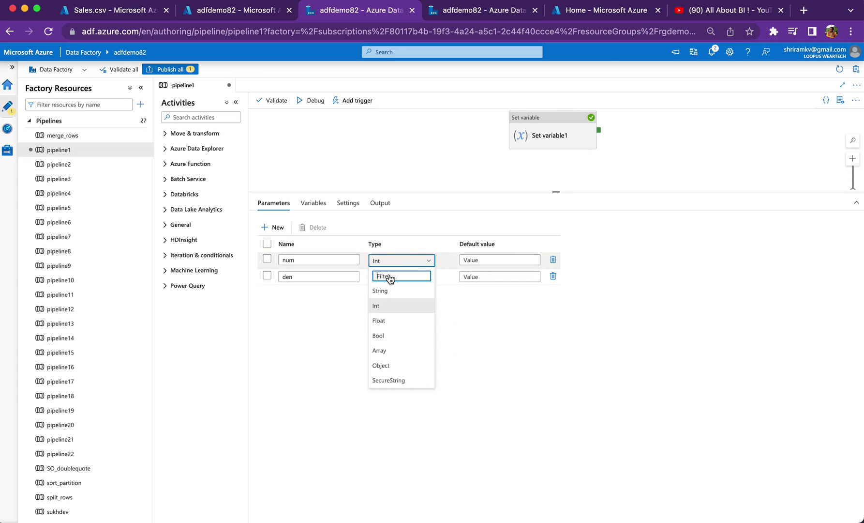
{"action": "left_click", "coordinate": [339, 342]}
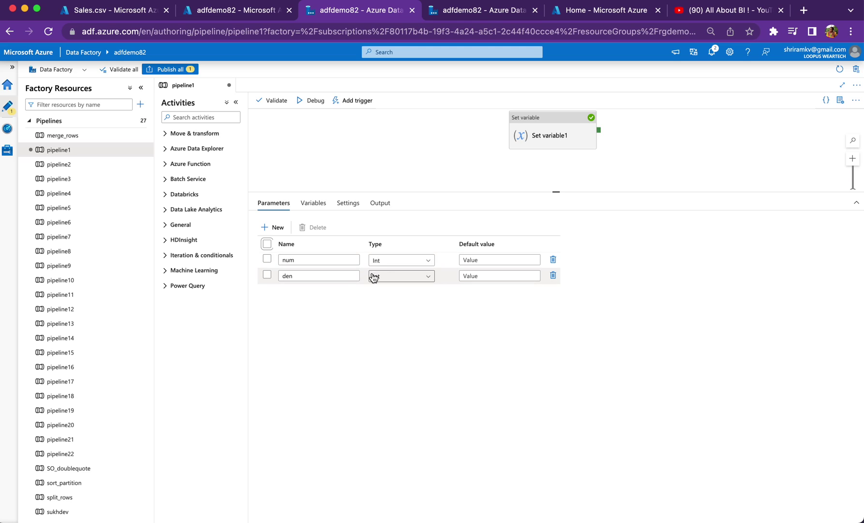
{"action": "left_click", "coordinate": [536, 134]}
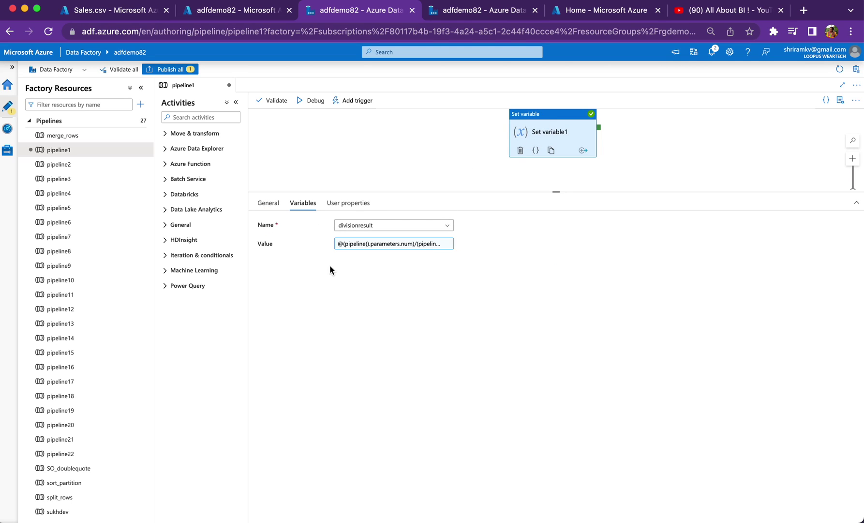
{"action": "left_click", "coordinate": [387, 243]}
{"action": "left_click_drag", "start_coordinate": [678, 87], "coordinate": [680, 86]}
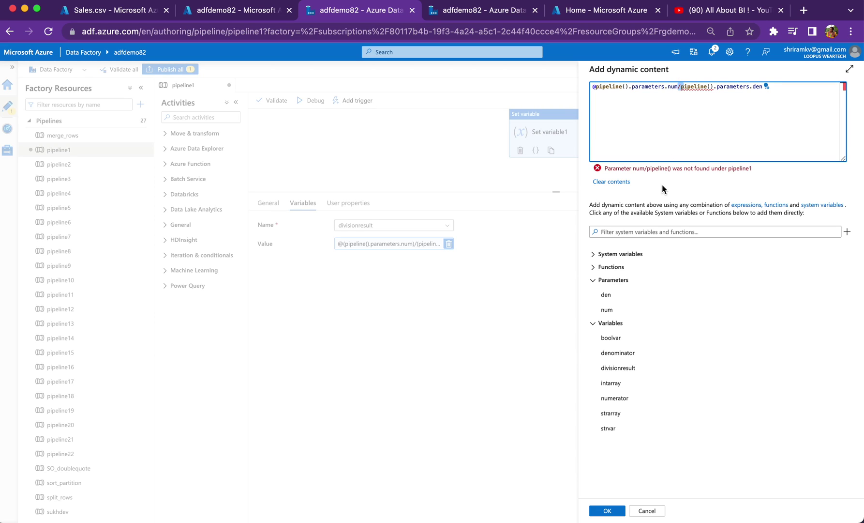
{"action": "left_click", "coordinate": [624, 231]}
{"action": "type", "text": "div"}
{"action": "left_click", "coordinate": [618, 94]}
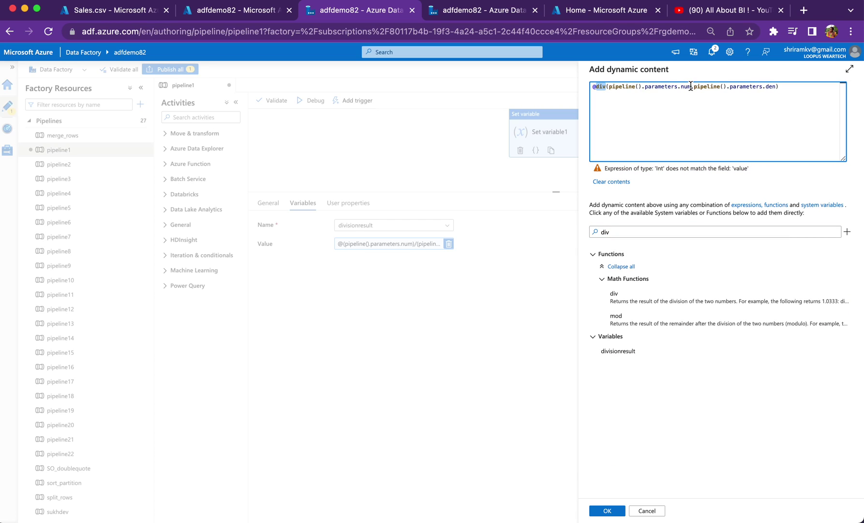
{"action": "double_click", "coordinate": [769, 86]}
{"action": "left_click", "coordinate": [599, 86], "text": "shift"}
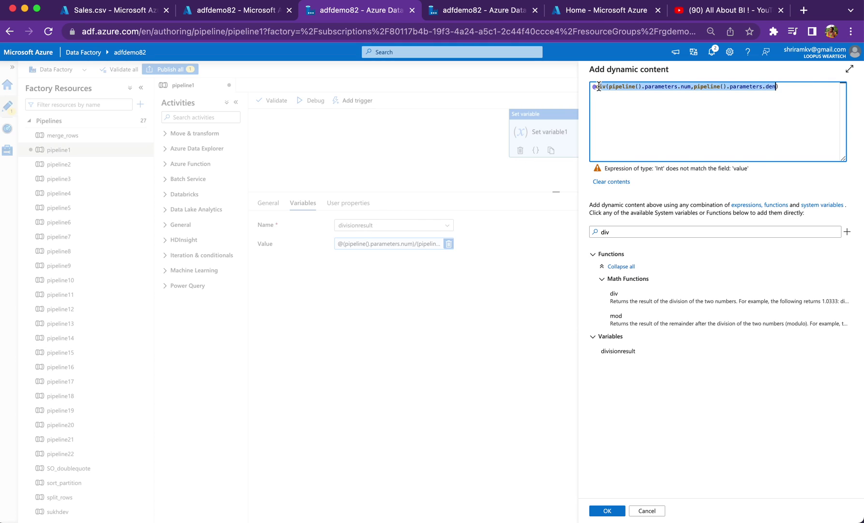
{"action": "left_click", "coordinate": [600, 86]}
{"action": "type", "text": "string("}
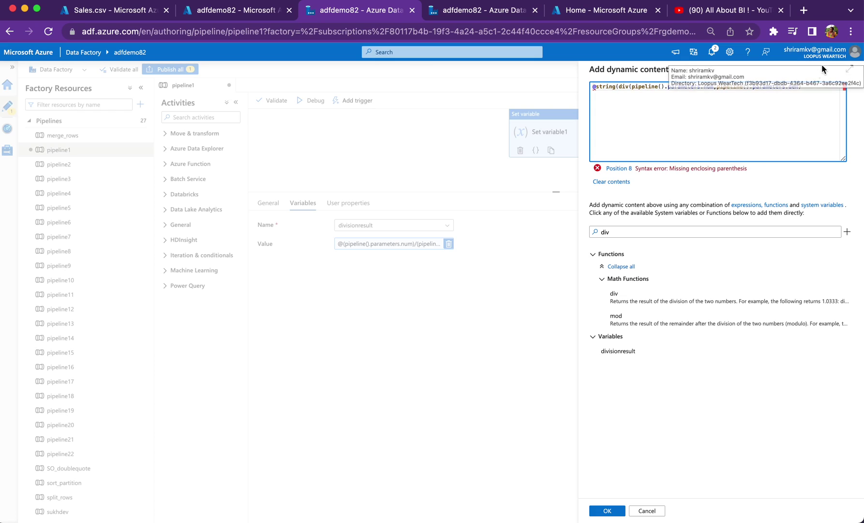
{"action": "left_click", "coordinate": [809, 100]}
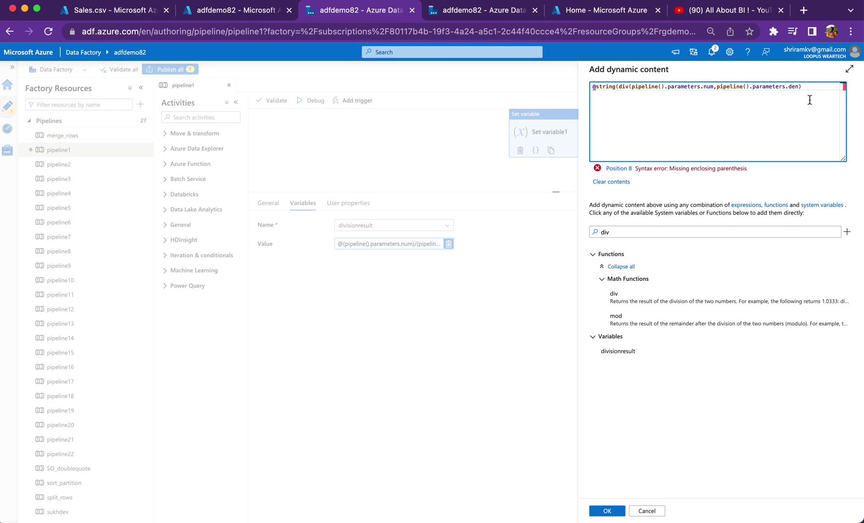
{"action": "type", "text": ")"}
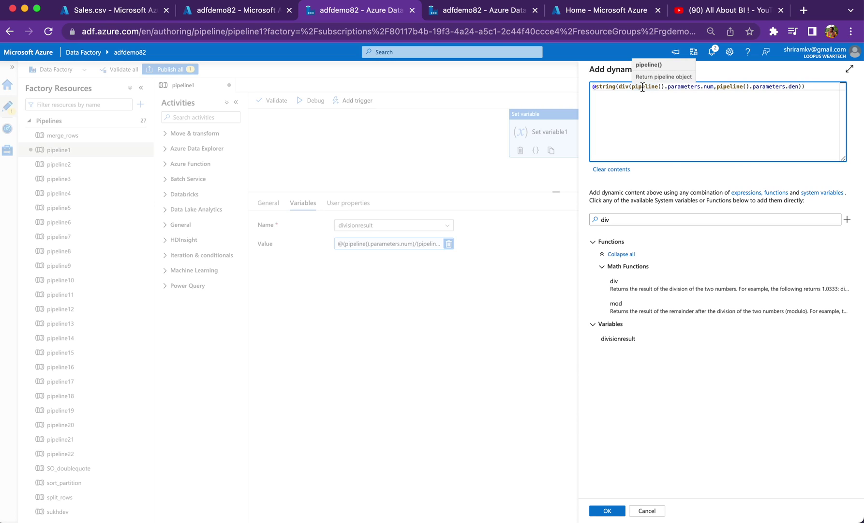
{"action": "double_click", "coordinate": [605, 86]}
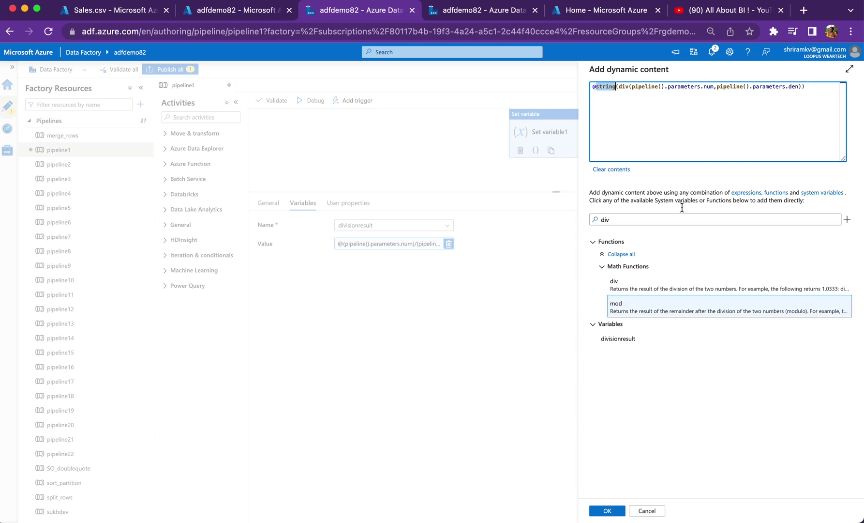
- Apply the string-wrapped div expression to divisionresult and debug the pipeline with num set to 100 and den set to 10
{"action": "left_click", "coordinate": [687, 109]}
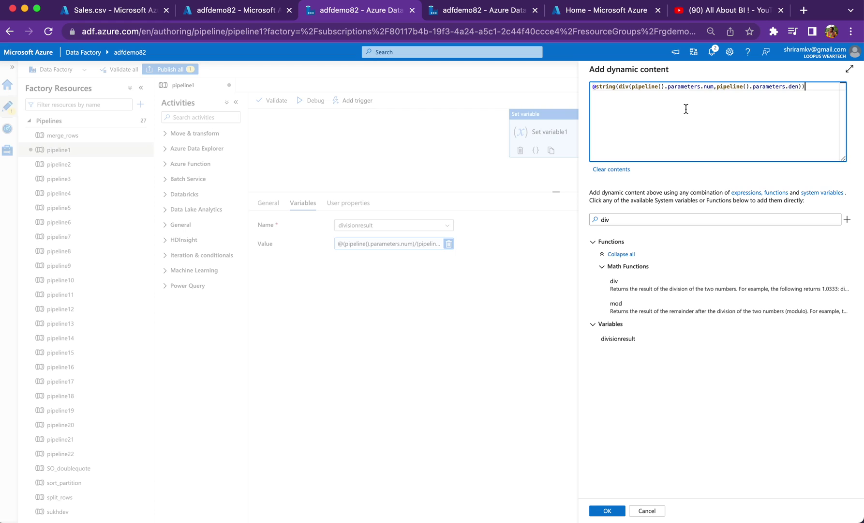
{"action": "left_click", "coordinate": [607, 511]}
{"action": "left_click", "coordinate": [416, 138]}
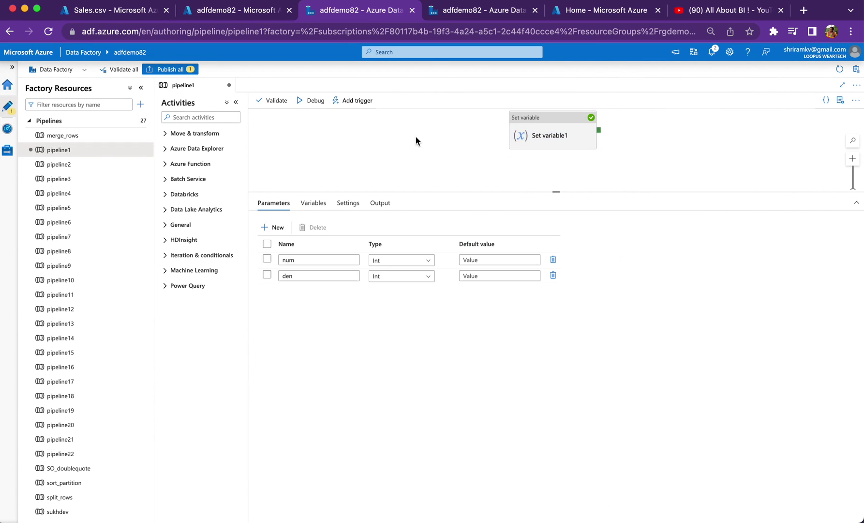
{"action": "left_click", "coordinate": [319, 102]}
{"action": "left_click", "coordinate": [735, 118]}
{"action": "type", "text": "100"}
{"action": "left_click", "coordinate": [754, 135]}
{"action": "type", "text": "10"}
{"action": "left_click", "coordinate": [618, 511]}
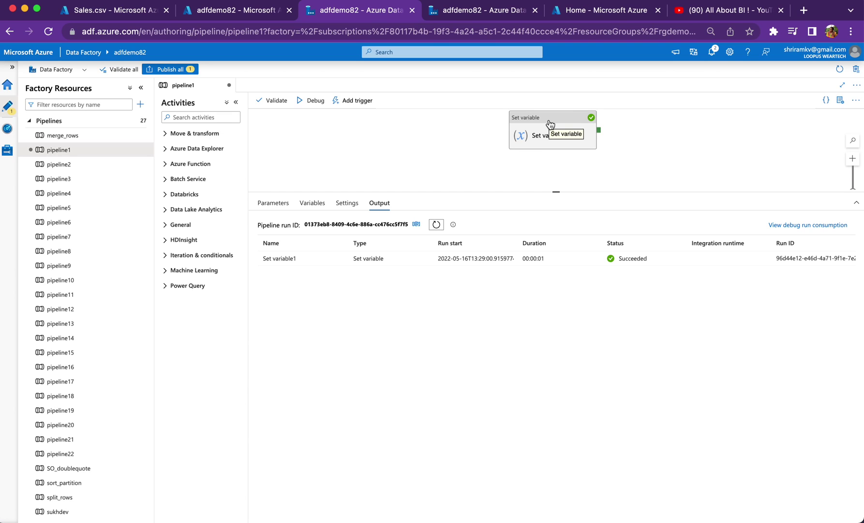
- Examine the variable name and value in the Set variable1 output of the debug run, and close the output
{"action": "left_click", "coordinate": [341, 261]}
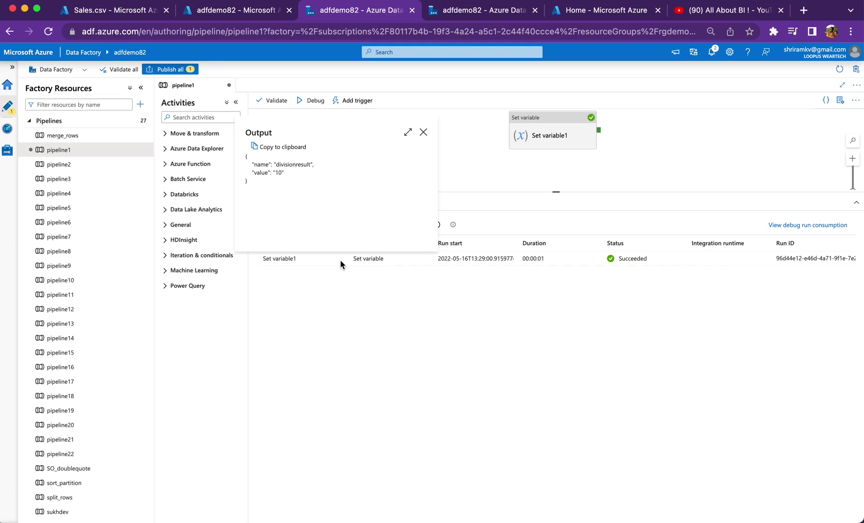
{"action": "double_click", "coordinate": [444, 130]}
{"action": "double_click", "coordinate": [294, 165]}
{"action": "left_click", "coordinate": [280, 173]}
{"action": "left_click", "coordinate": [420, 133]}
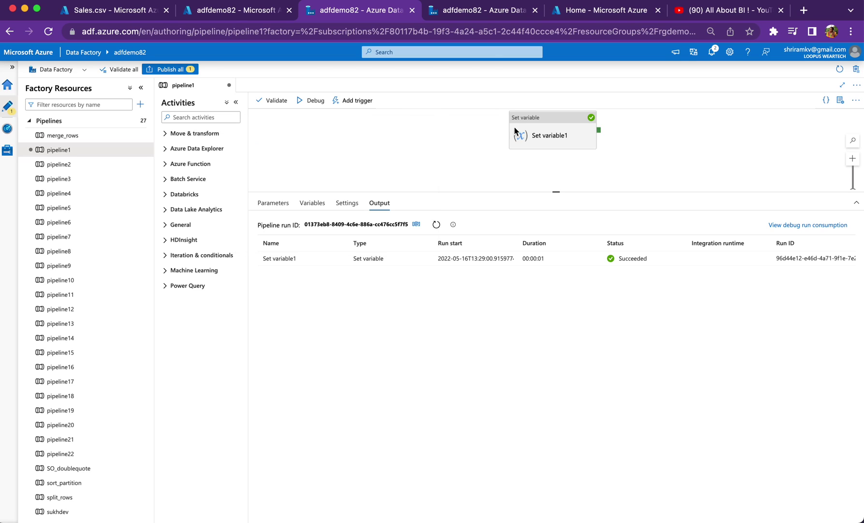
- Reopen the divisionresult value expression of Set variable1 and try the symbol operators + and - below it, checking the expression validation
{"action": "left_click", "coordinate": [538, 129]}
{"action": "left_click", "coordinate": [353, 245]}
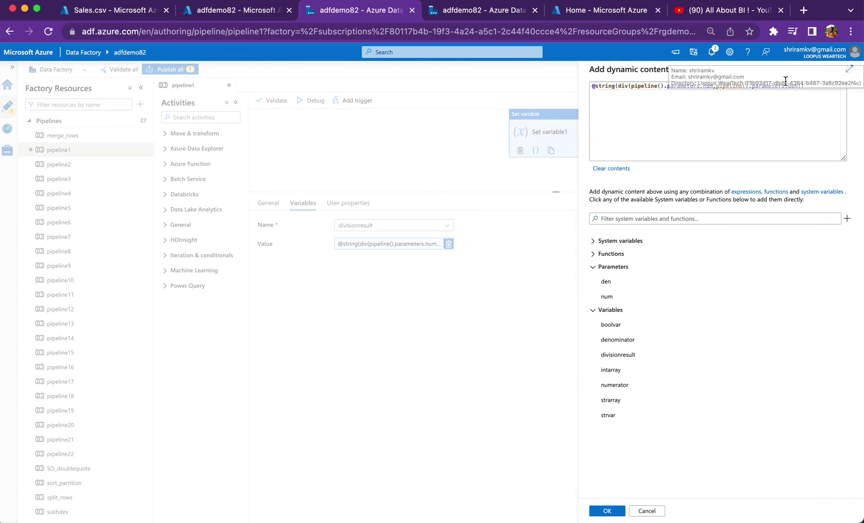
{"action": "key", "text": "Return"}
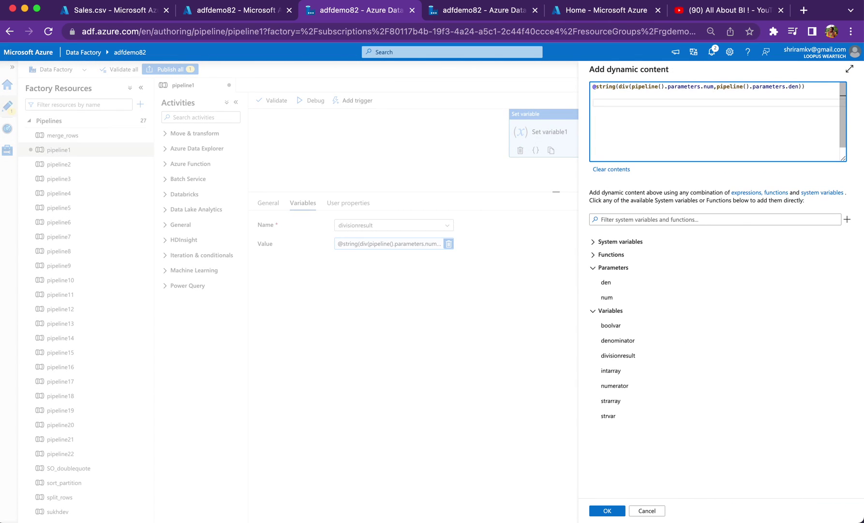
{"action": "type", "text": "+,"}
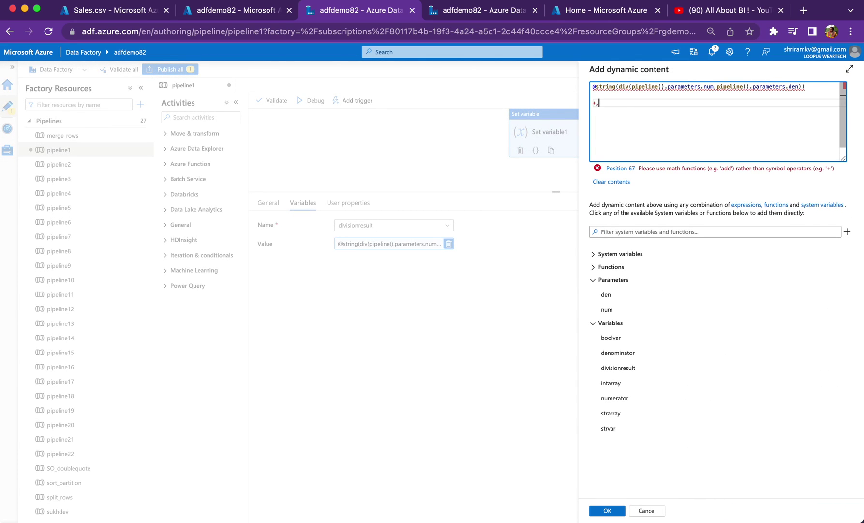
{"action": "type", "text": "-"}
{"action": "left_click_drag", "start_coordinate": [652, 167], "coordinate": [852, 169]}
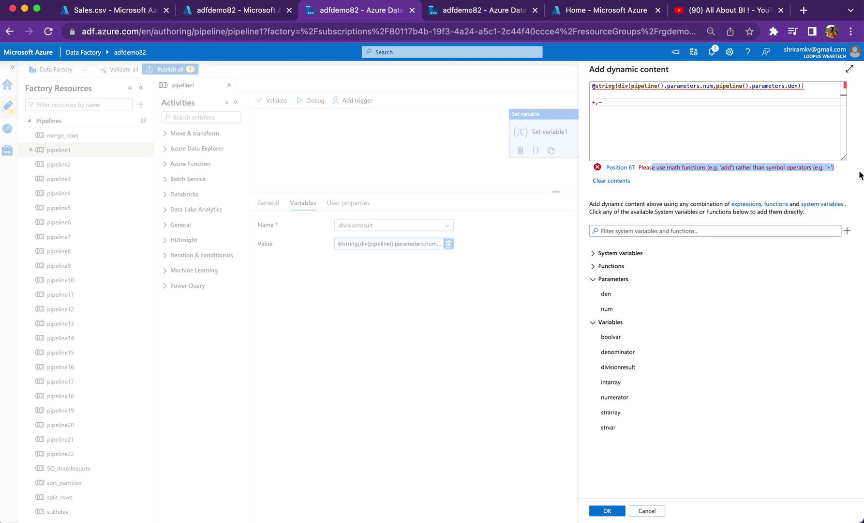
- Replace the trial operators below the expression with the / operator and check the expression validation
{"action": "left_click", "coordinate": [634, 103]}
{"action": "key", "text": "BackSpace"}
{"action": "key", "text": "BackSpace"}
{"action": "key", "text": "BackSpace"}
{"action": "type", "text": "/"}
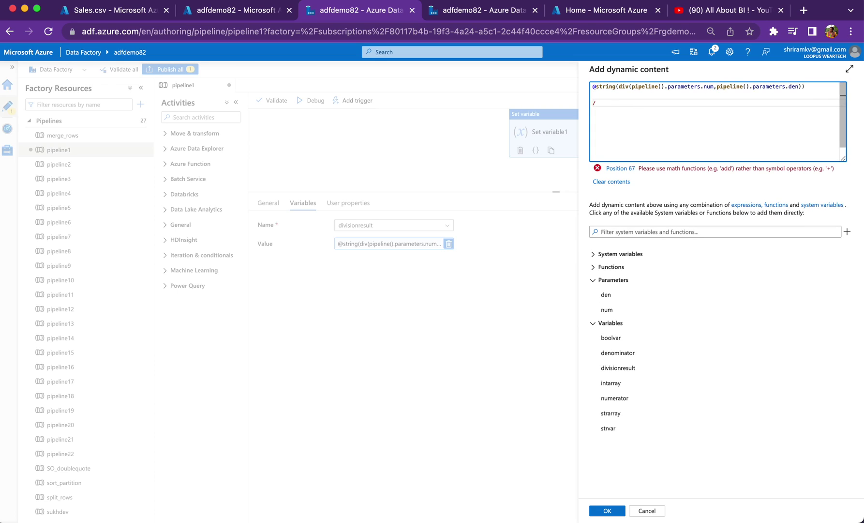
{"action": "left_click", "coordinate": [657, 168]}
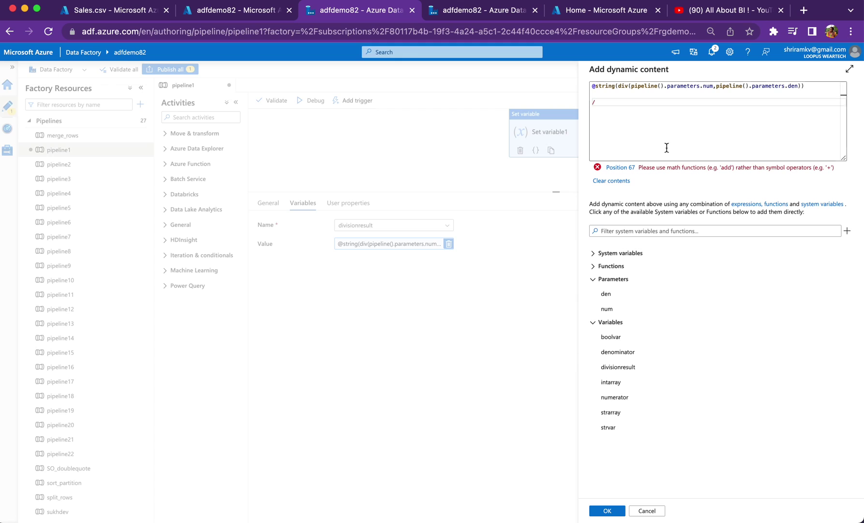
- Remove the trial / operator, discard the expression edits and deselect the Set variable1 activity
{"action": "left_click", "coordinate": [618, 108]}
{"action": "key", "text": "BackSpace"}
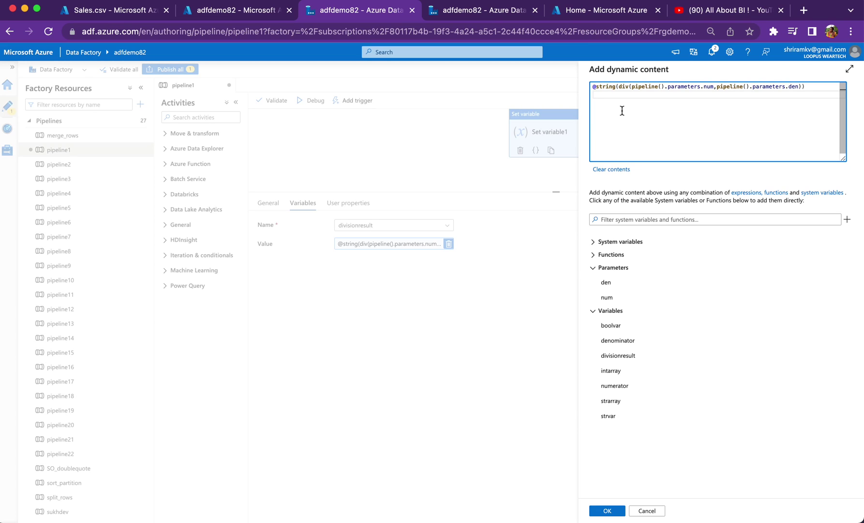
{"action": "left_click", "coordinate": [644, 511]}
{"action": "left_click", "coordinate": [437, 156]}
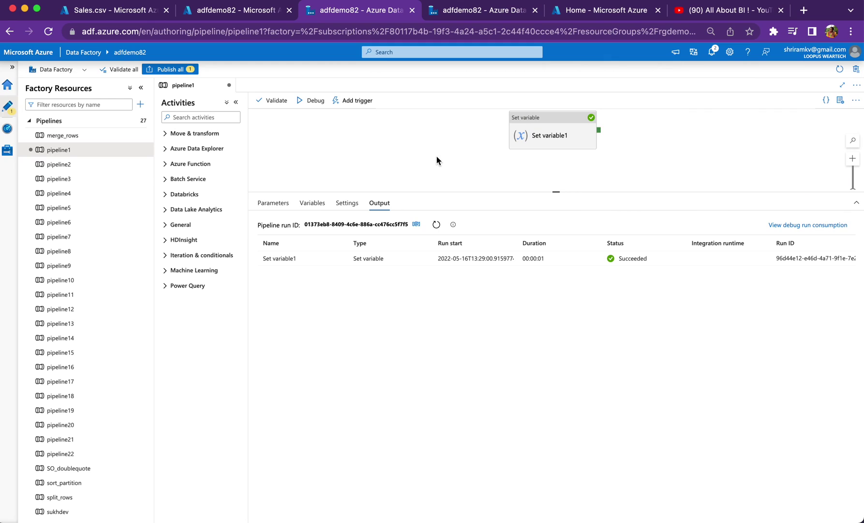